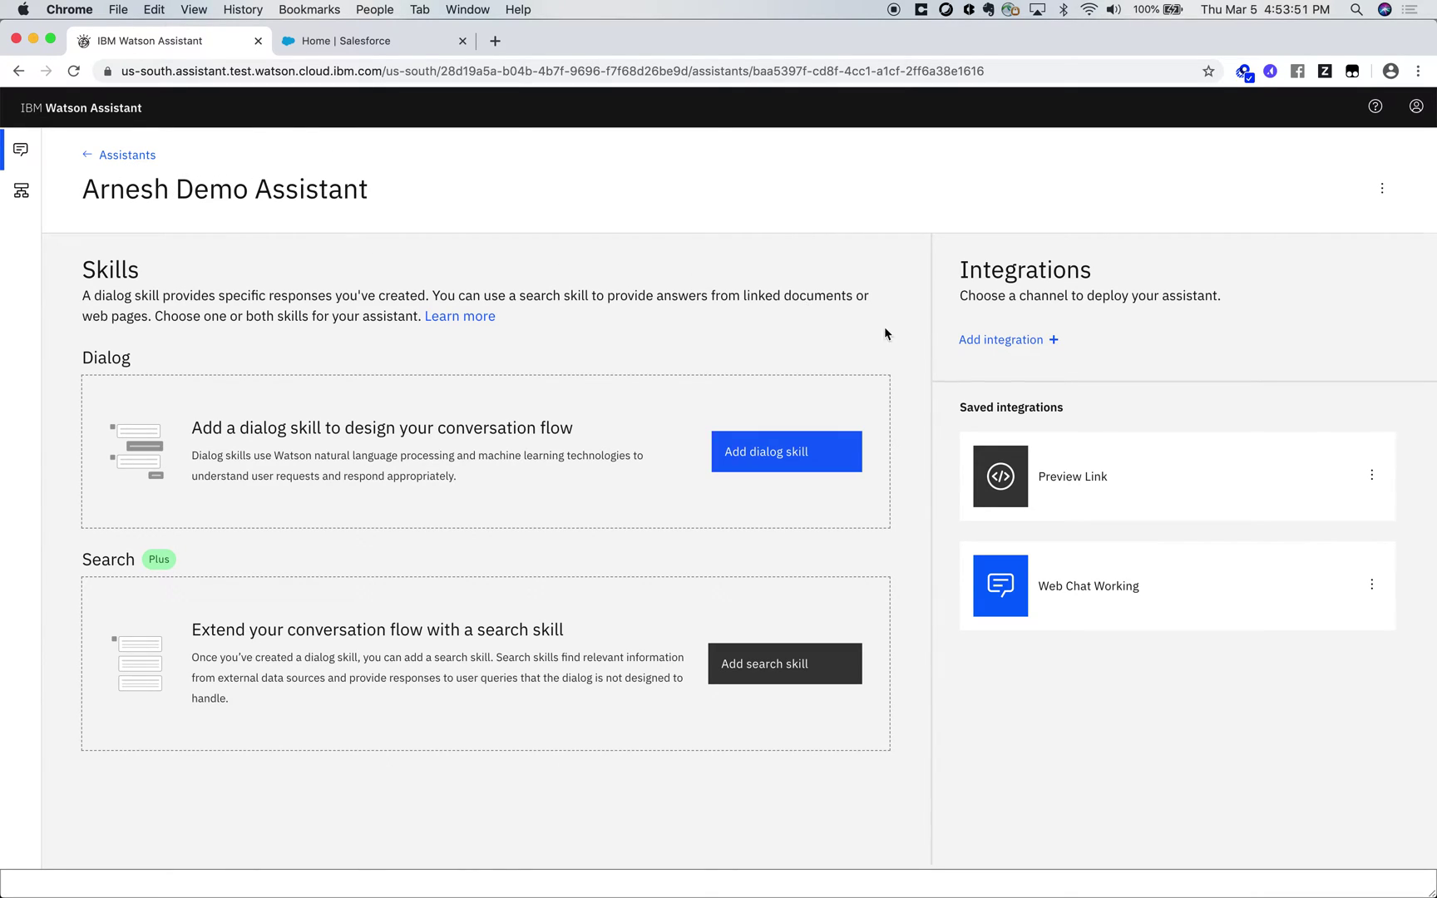
Open the Add integration panel from the demo assistant's Integrations section
click(1000, 339)
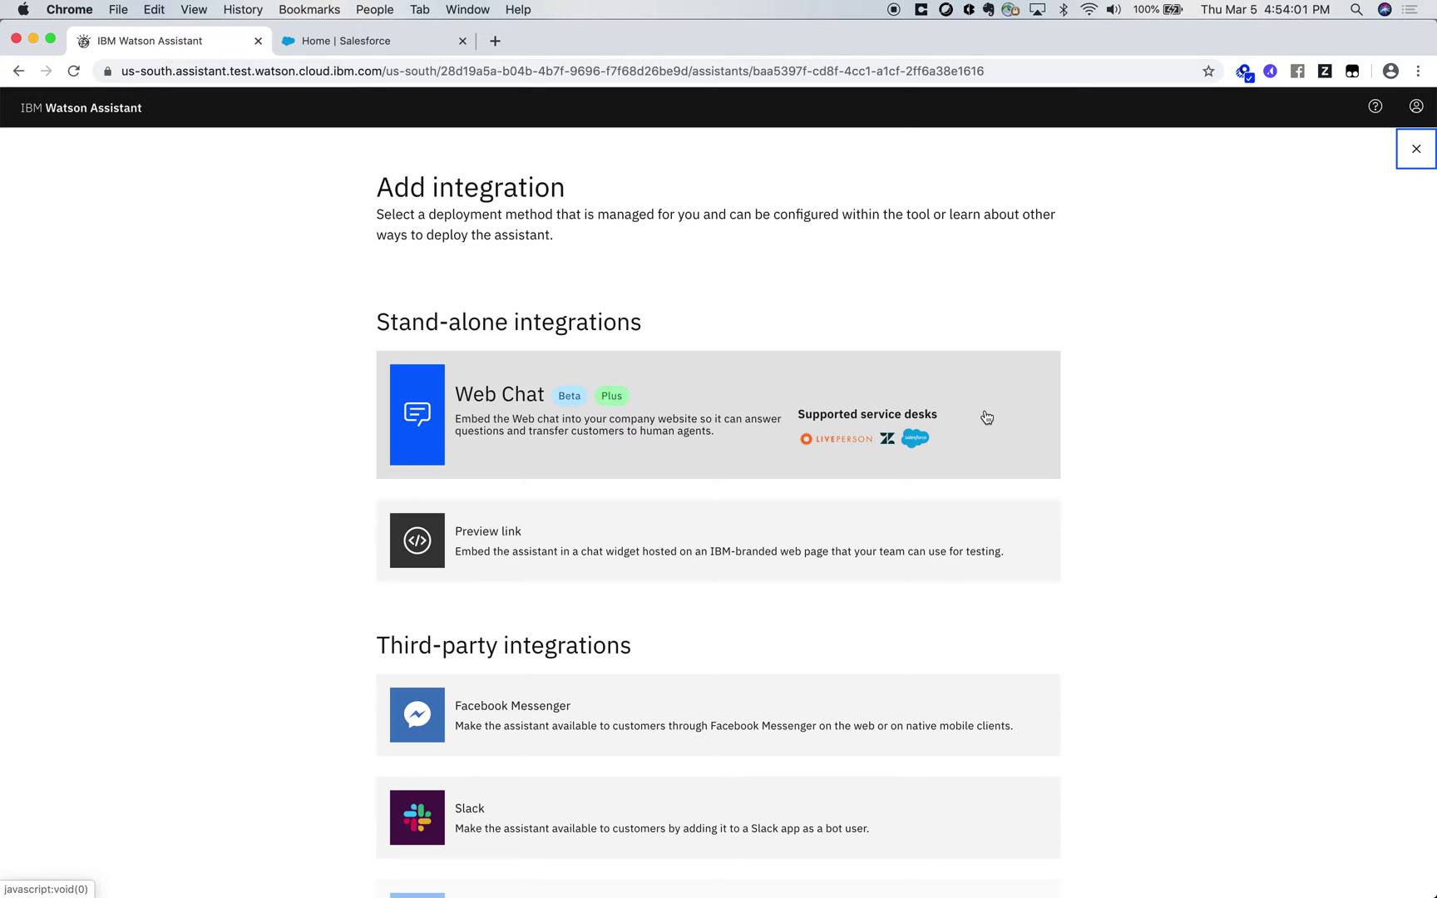
Create a Web Chat integration named 'Web Chat SF'
click(987, 417)
click(385, 270)
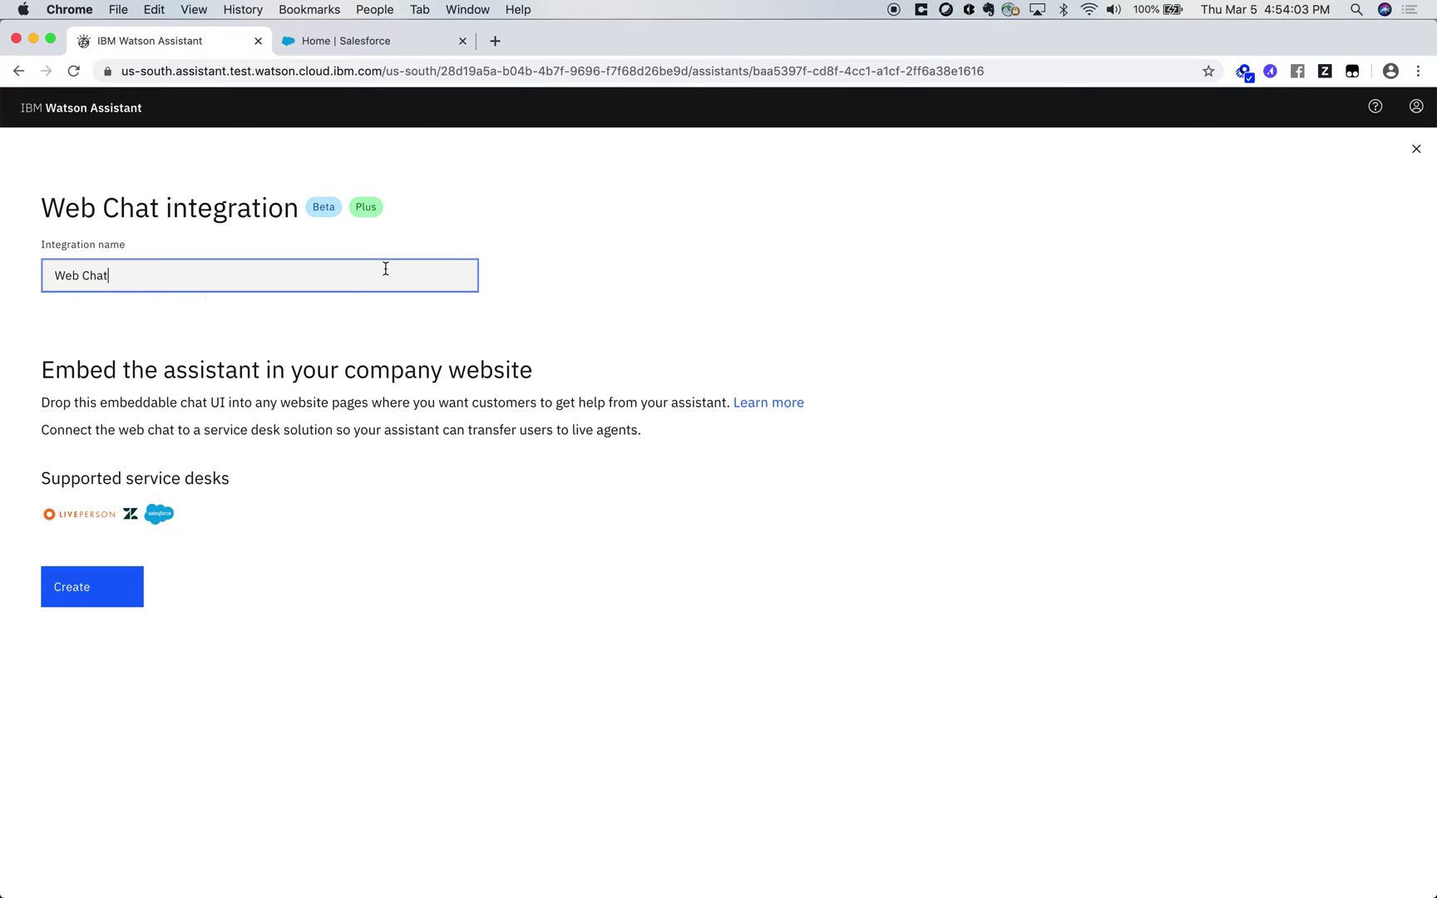
text(SF)
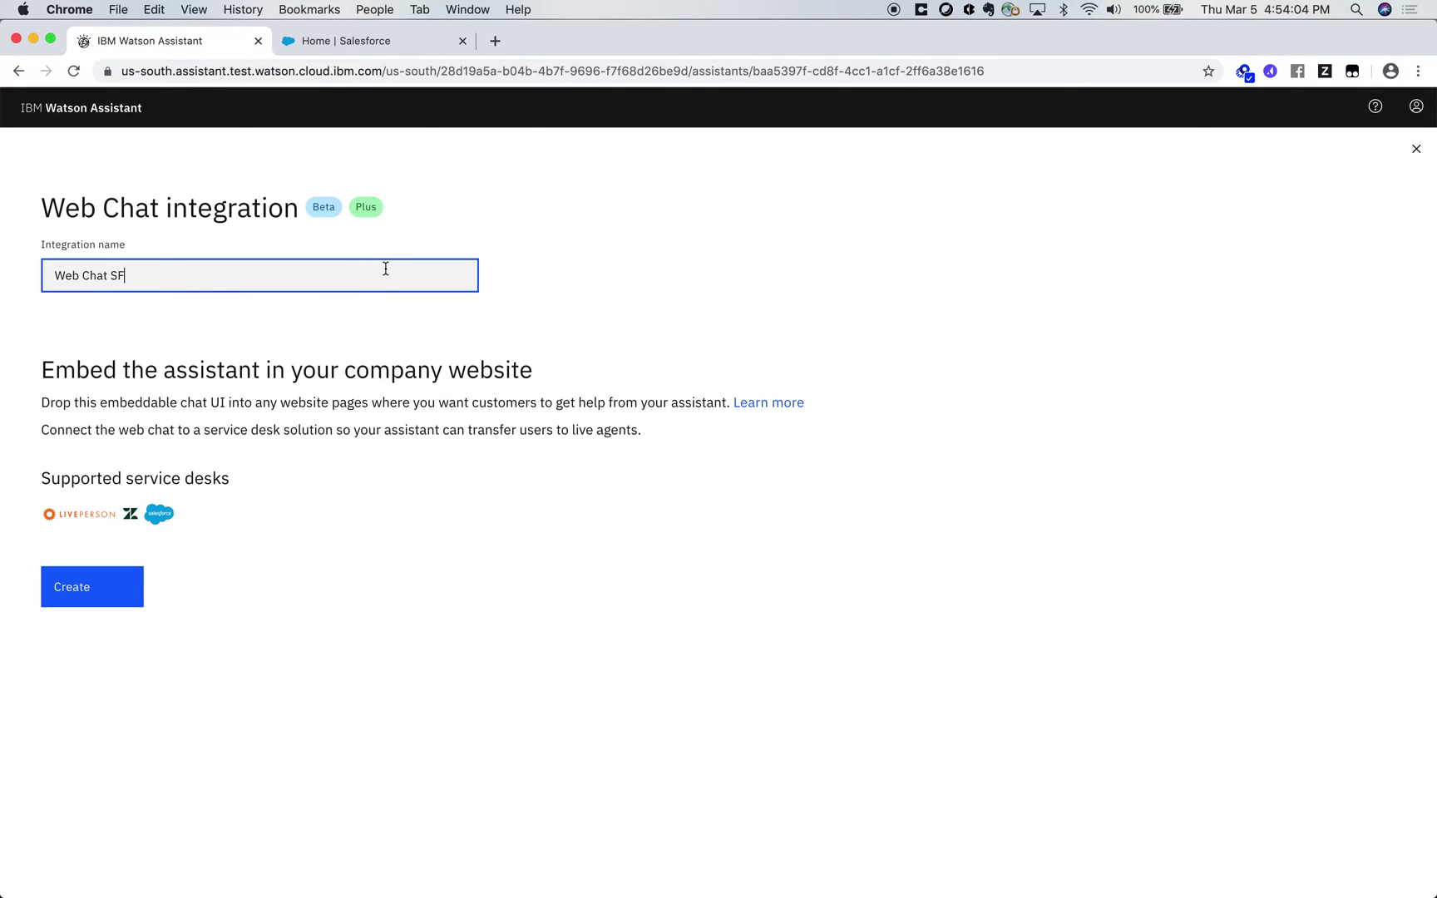
click(101, 586)
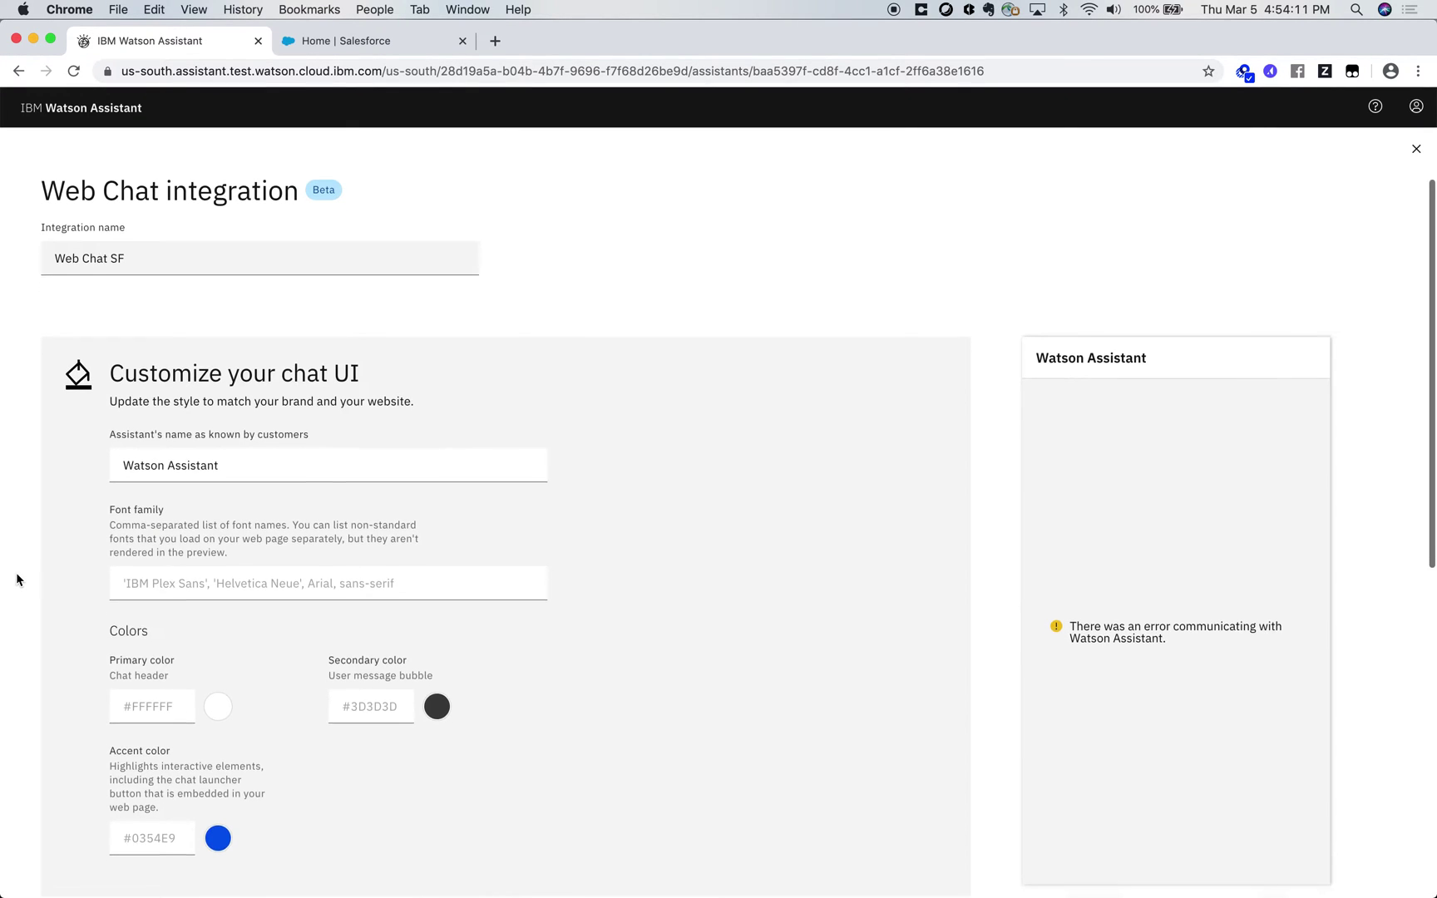
Enable live-agent transfers with Salesforce as the service desk and start its setup
scroll(15, 579, down, 5)
scroll(17, 576, down, 5)
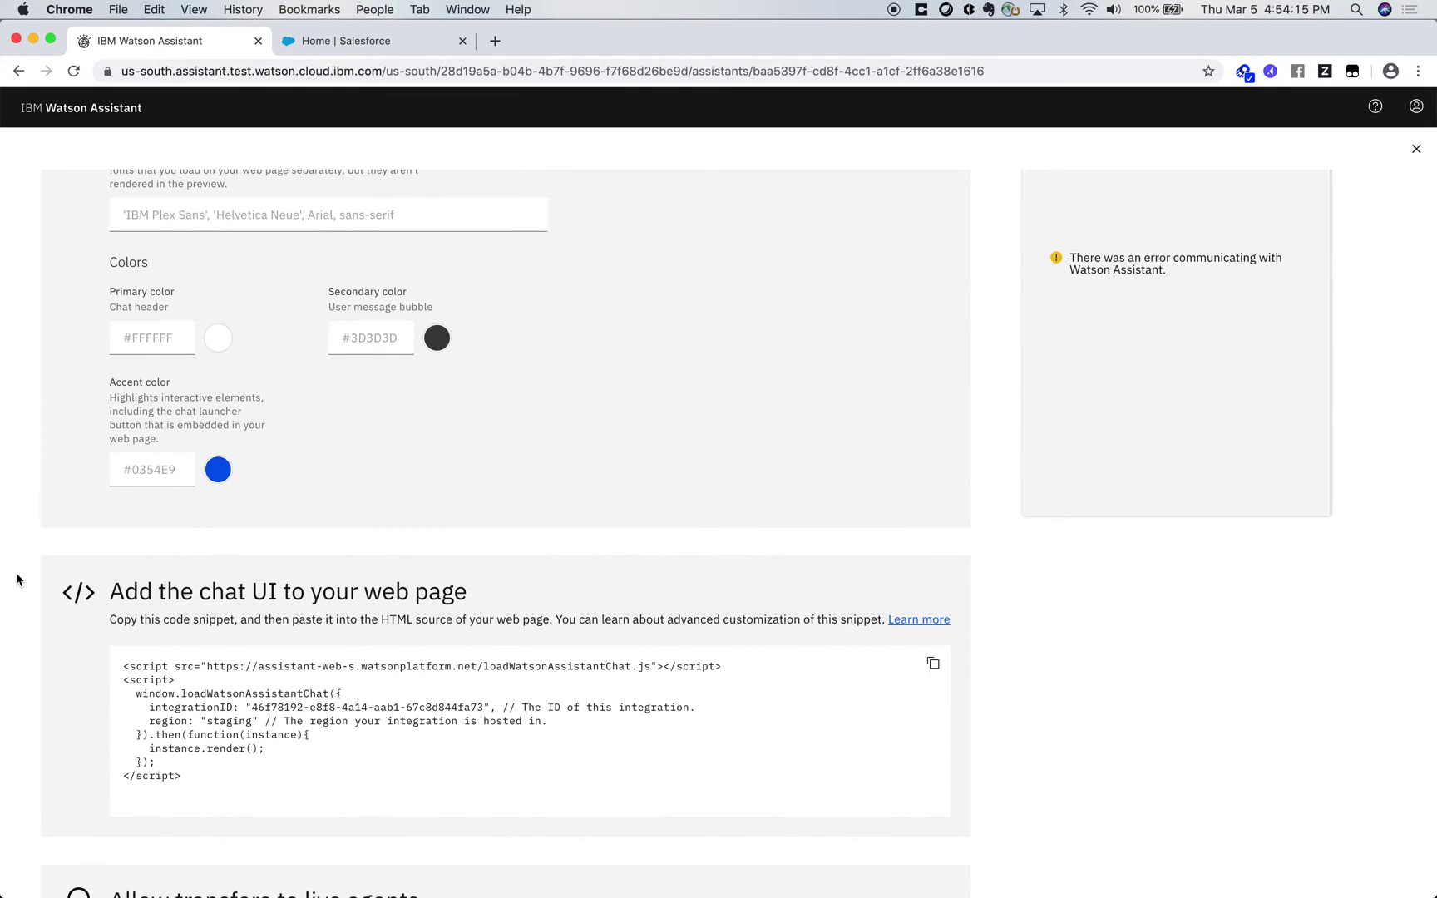
scroll(16, 576, down, 6)
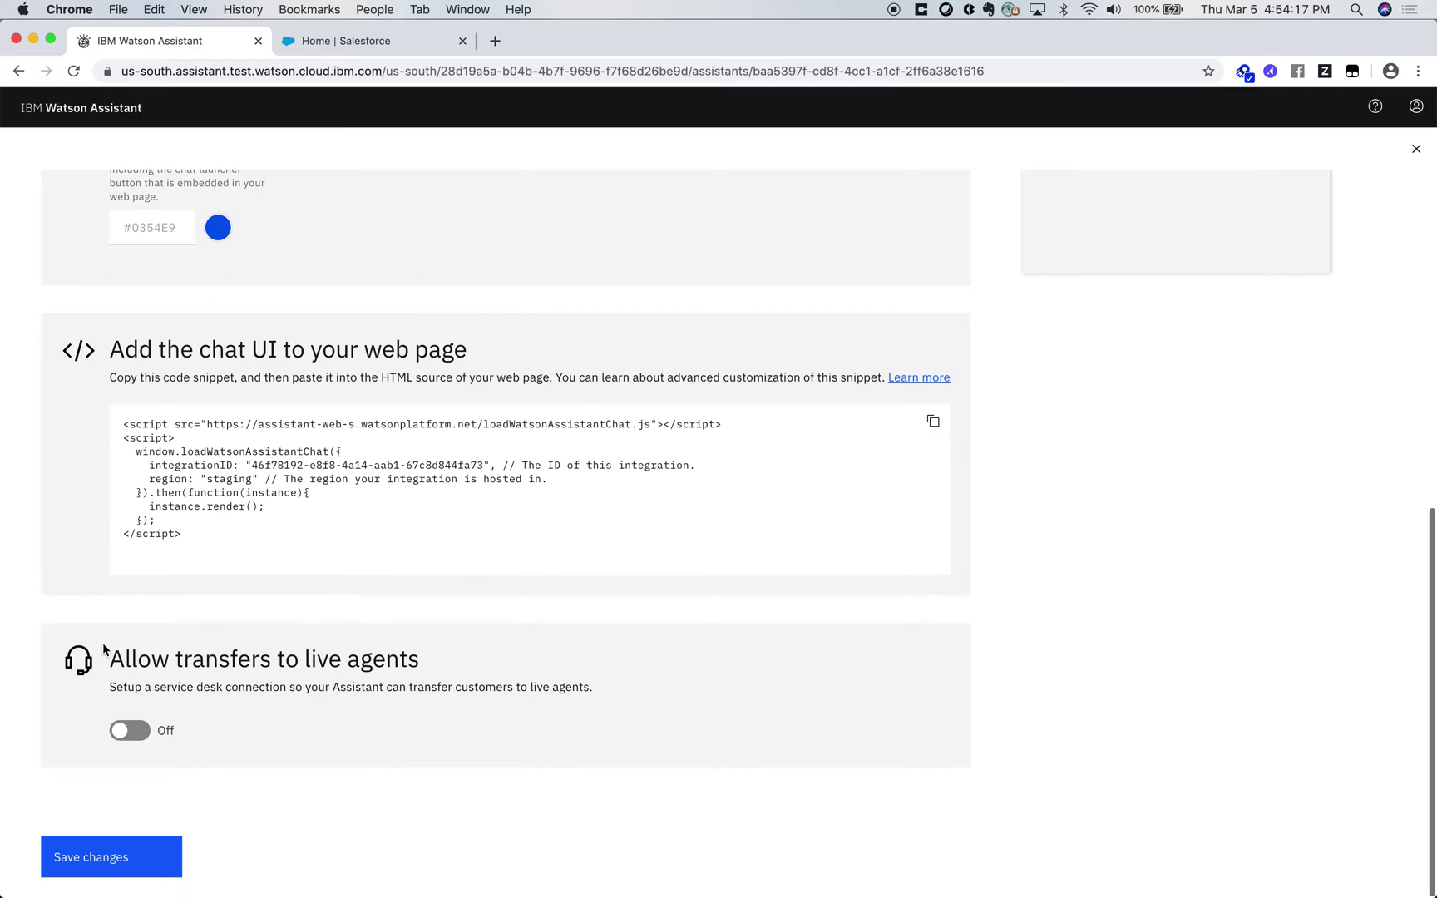
drag(113, 659, 432, 662)
click(432, 662)
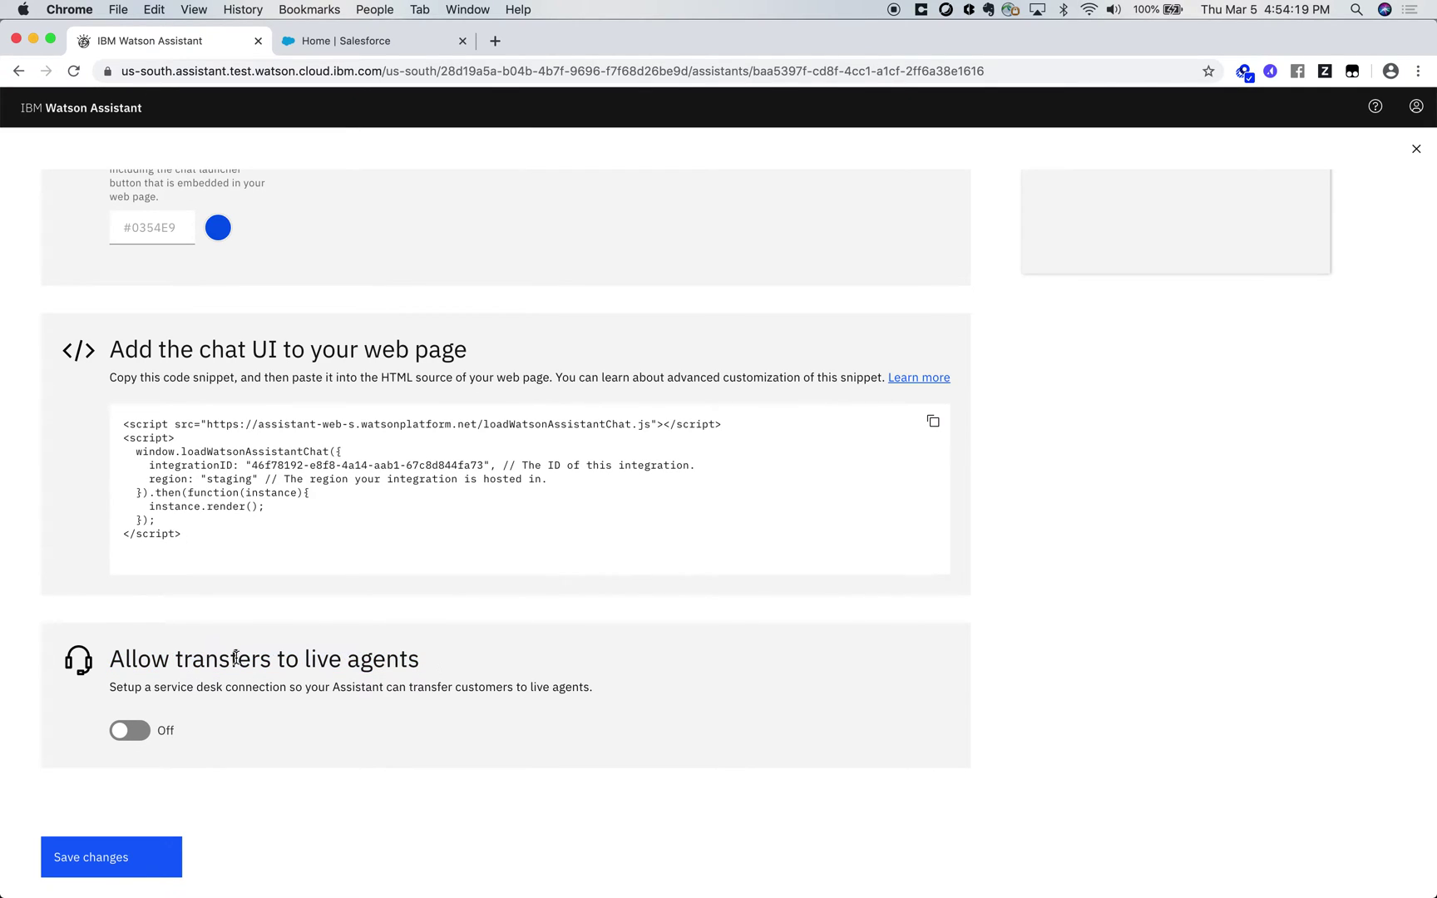
click(133, 730)
scroll(321, 694, down, 2)
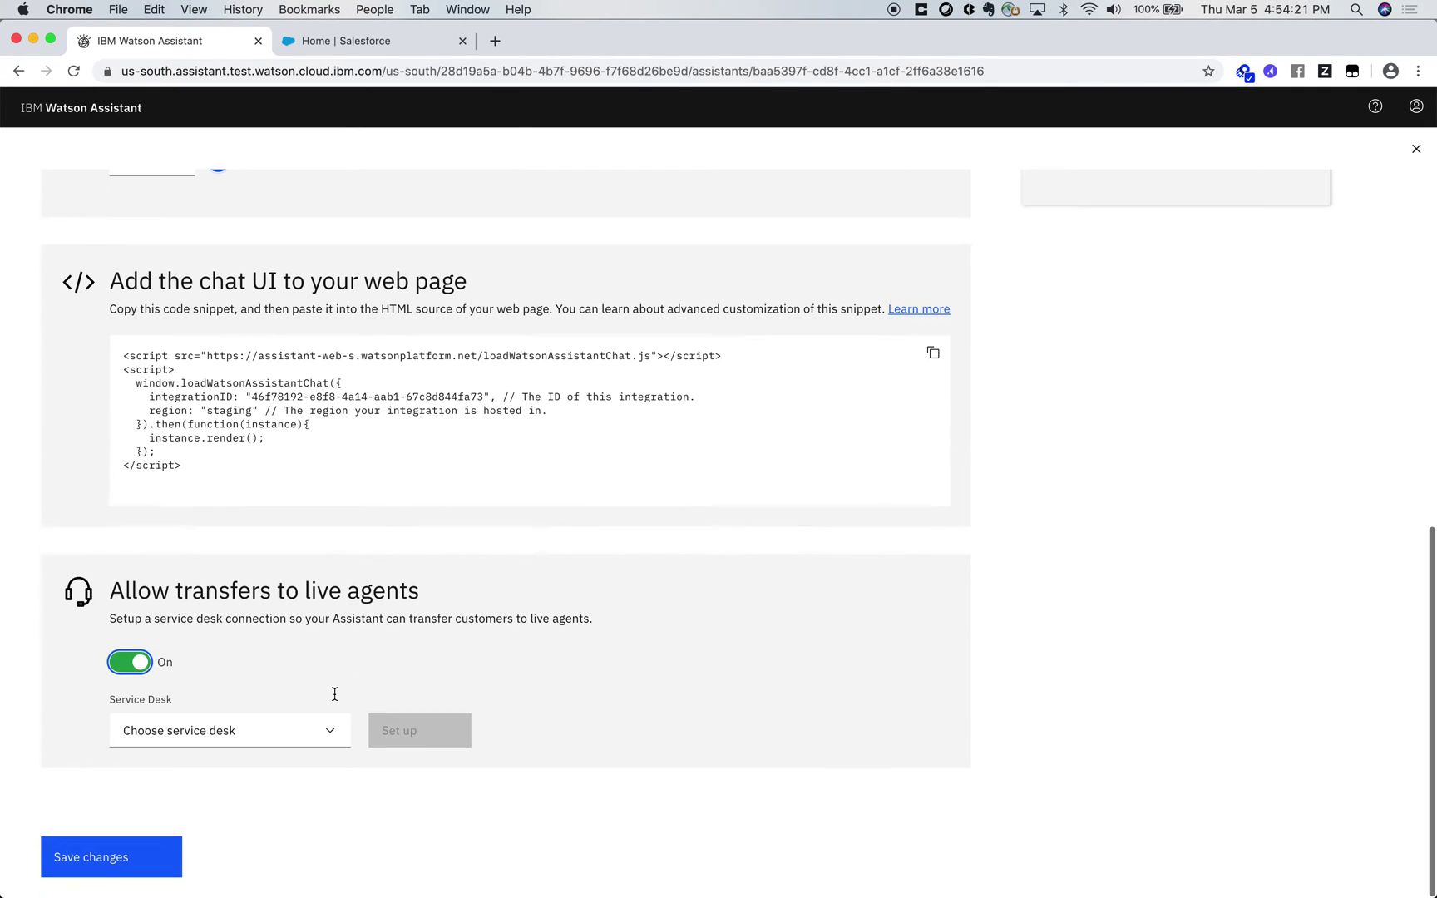
click(293, 730)
click(246, 831)
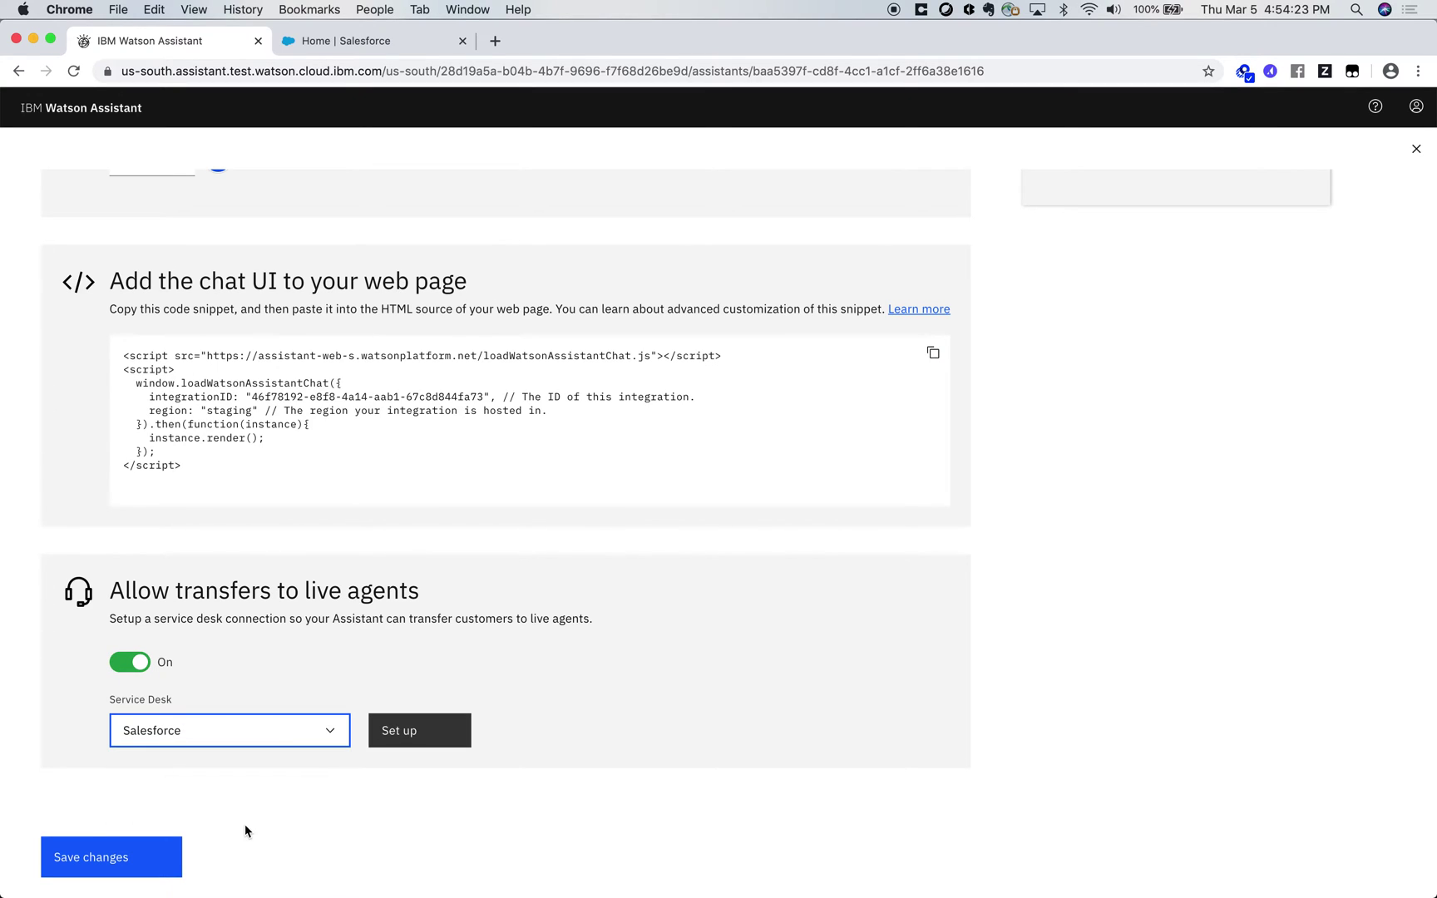
click(400, 736)
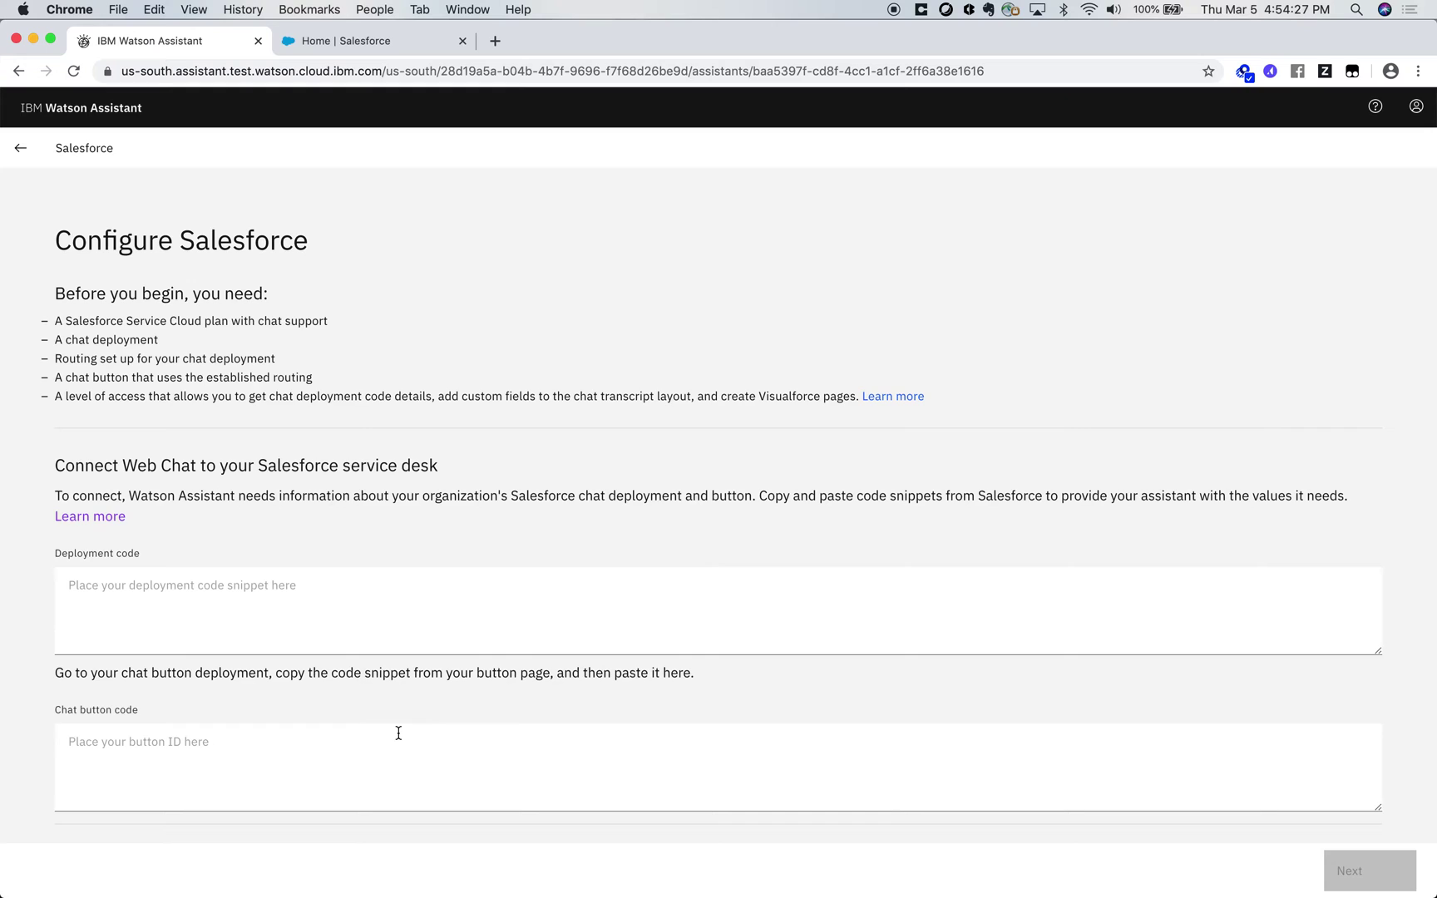
In Salesforce Setup, search 'deployments' and open the Chat Deployments page
click(366, 43)
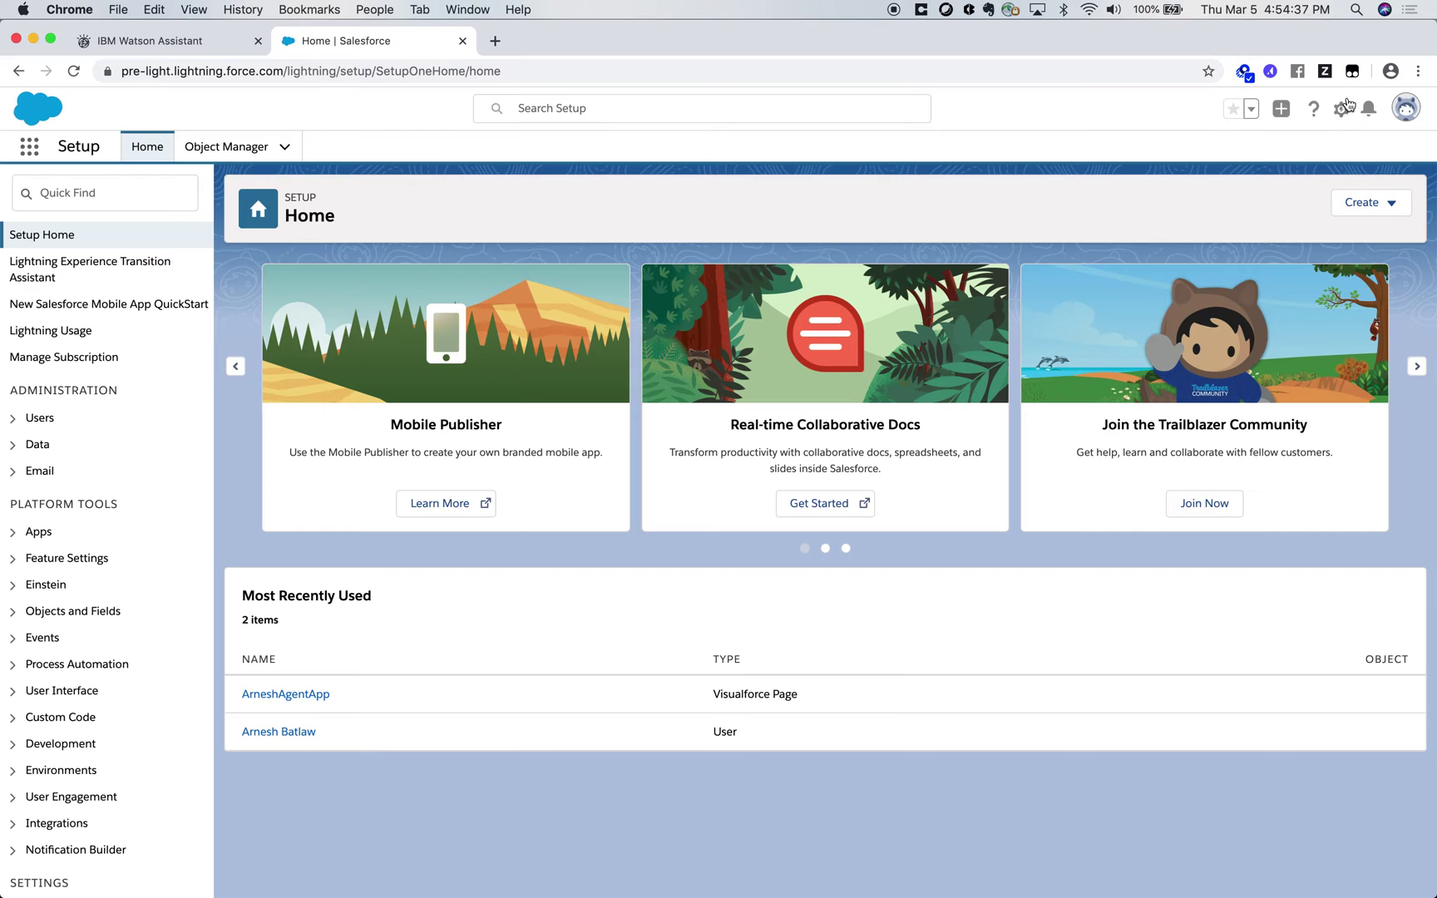
click(1342, 109)
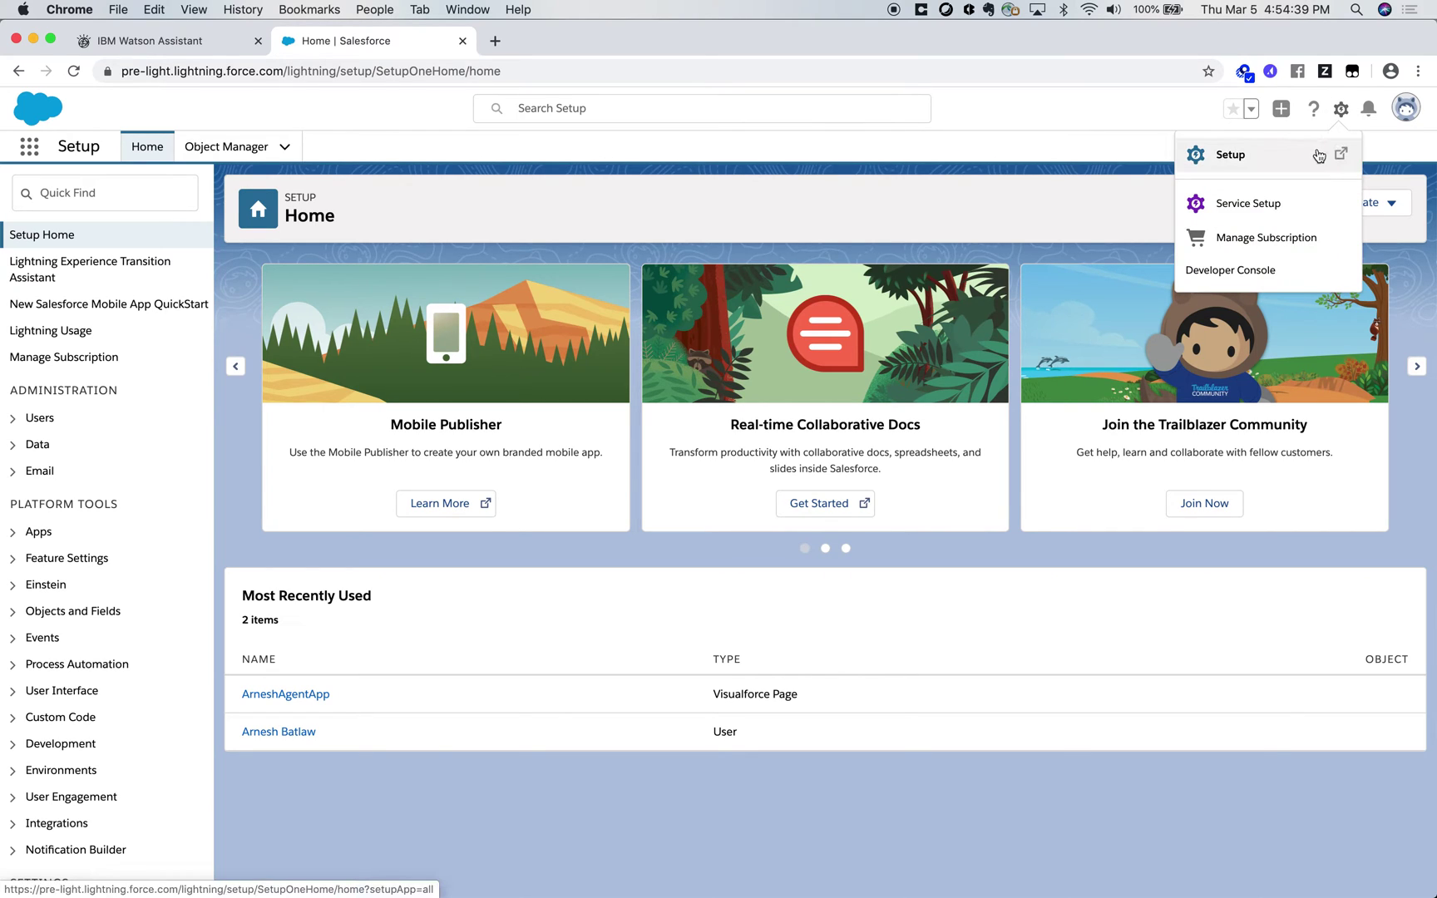
click(1320, 154)
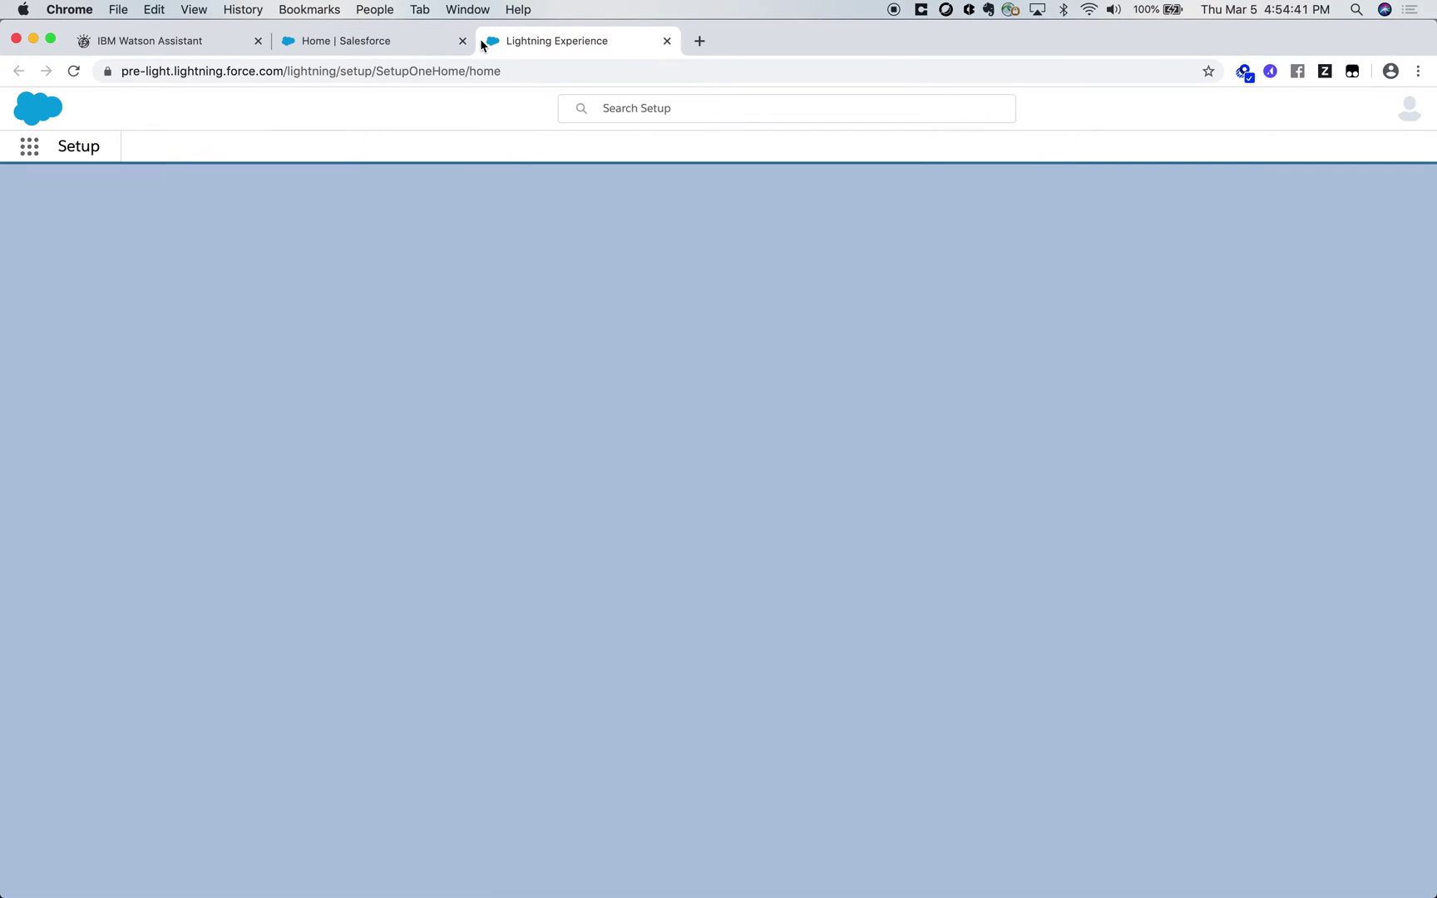
click(464, 41)
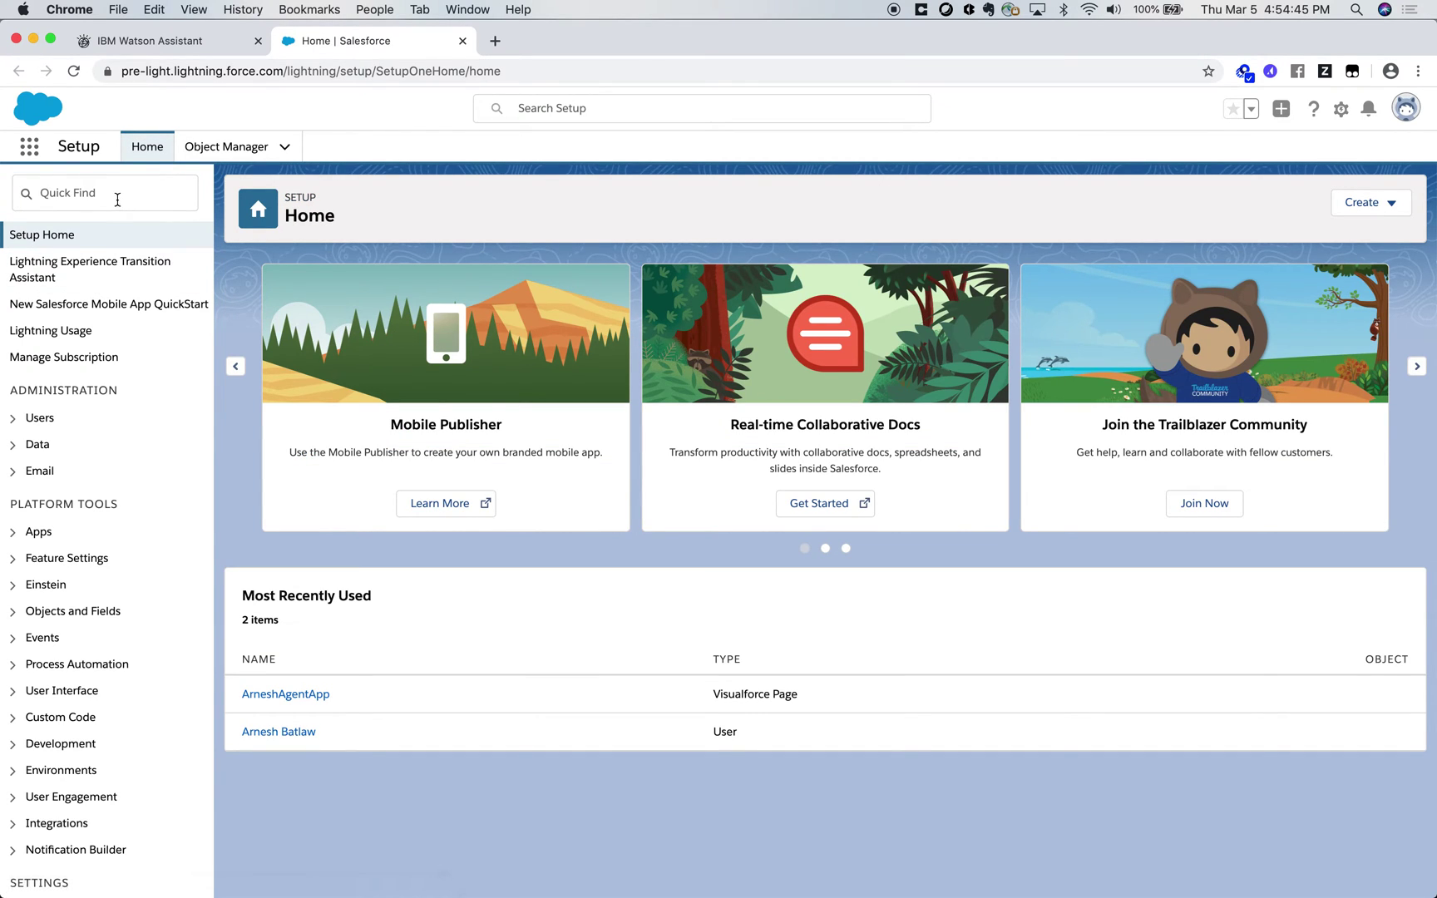
click(118, 199)
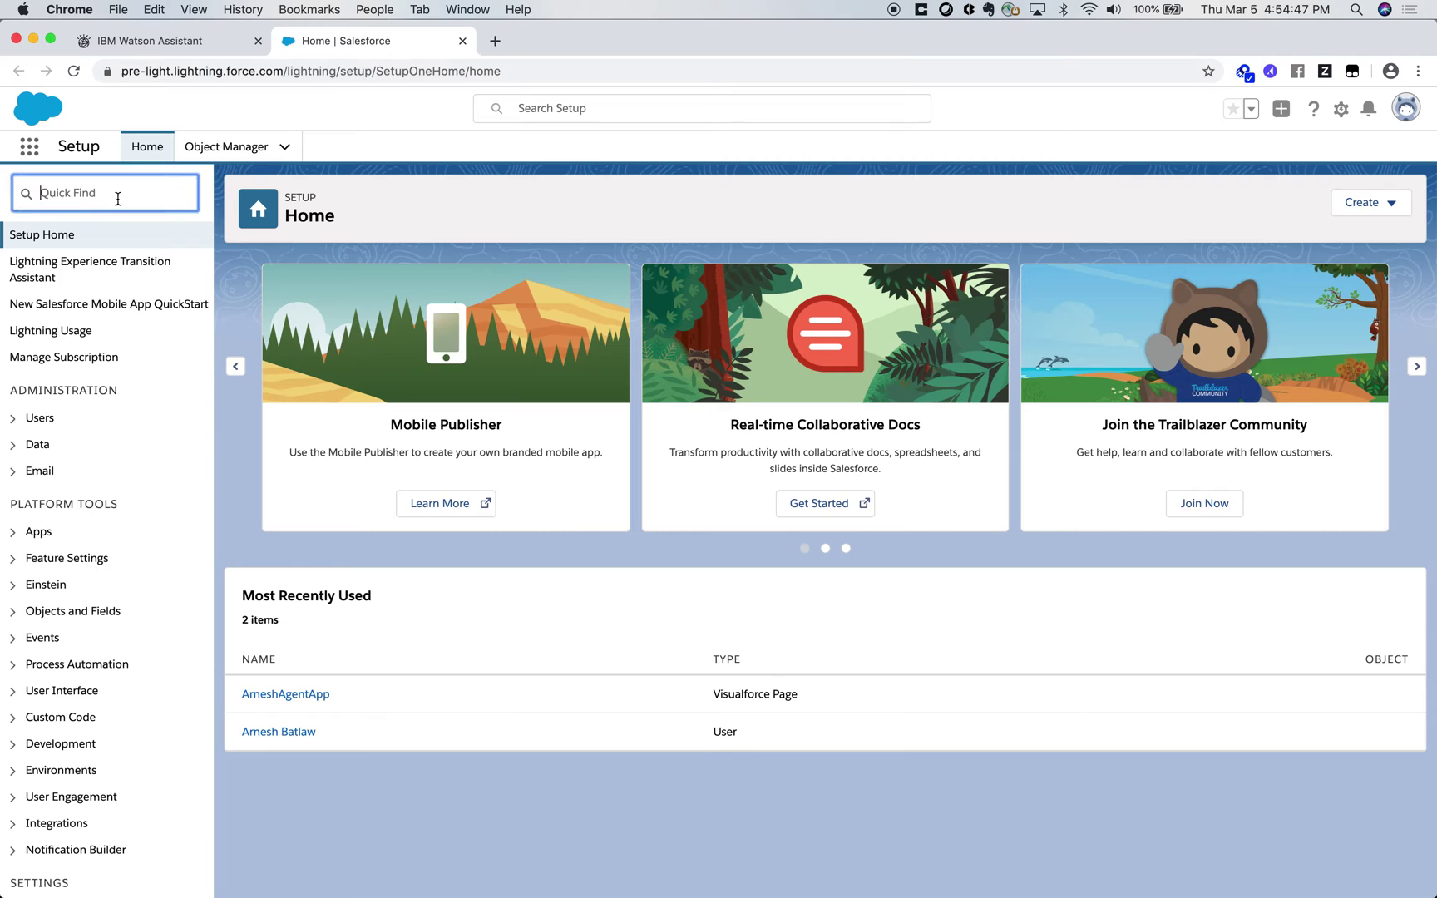
text(deployments)
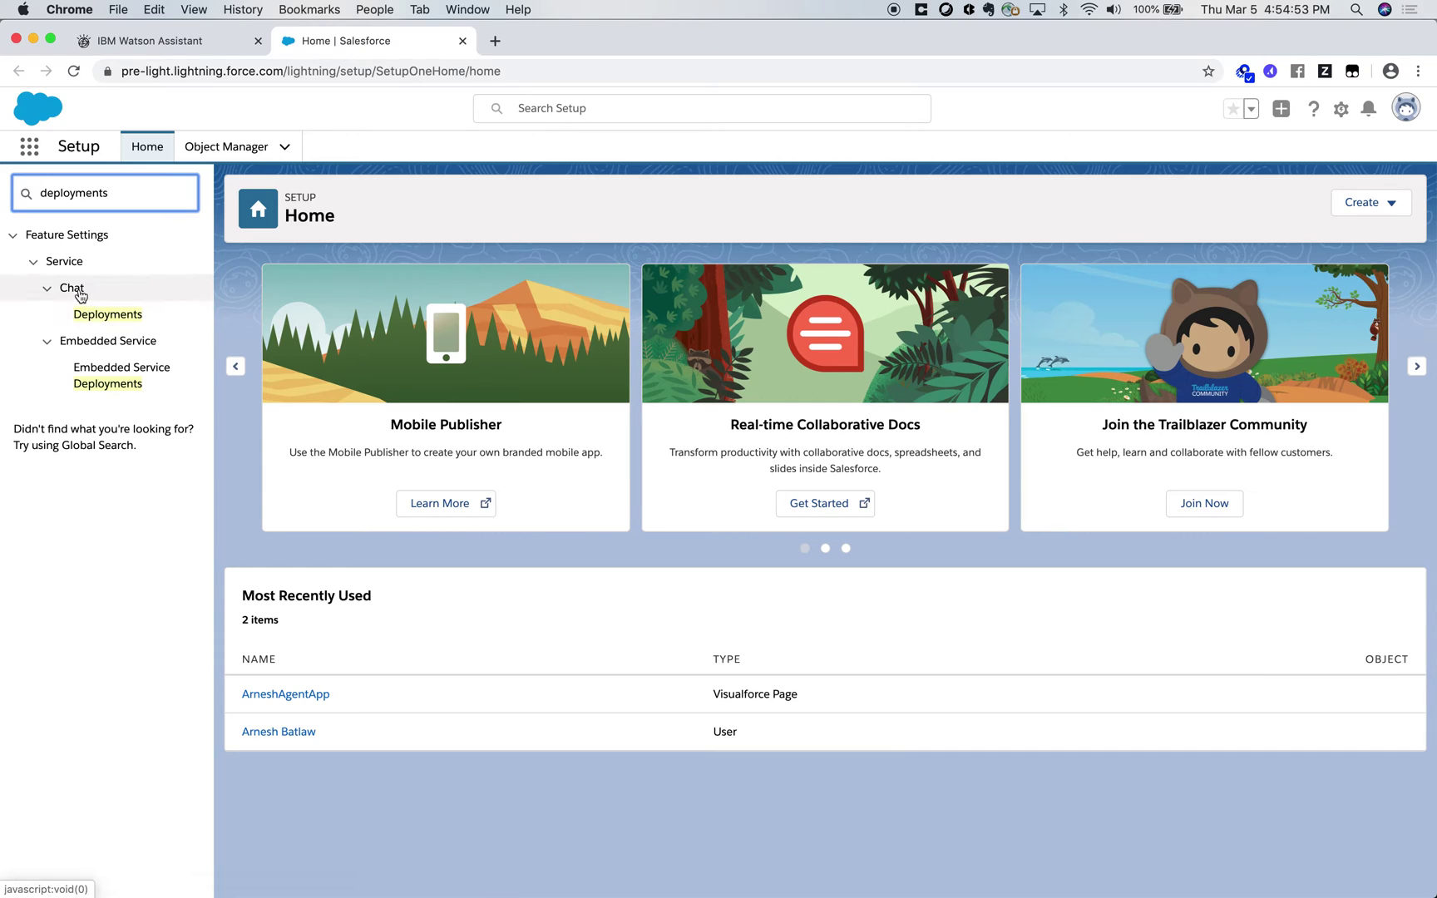
click(98, 316)
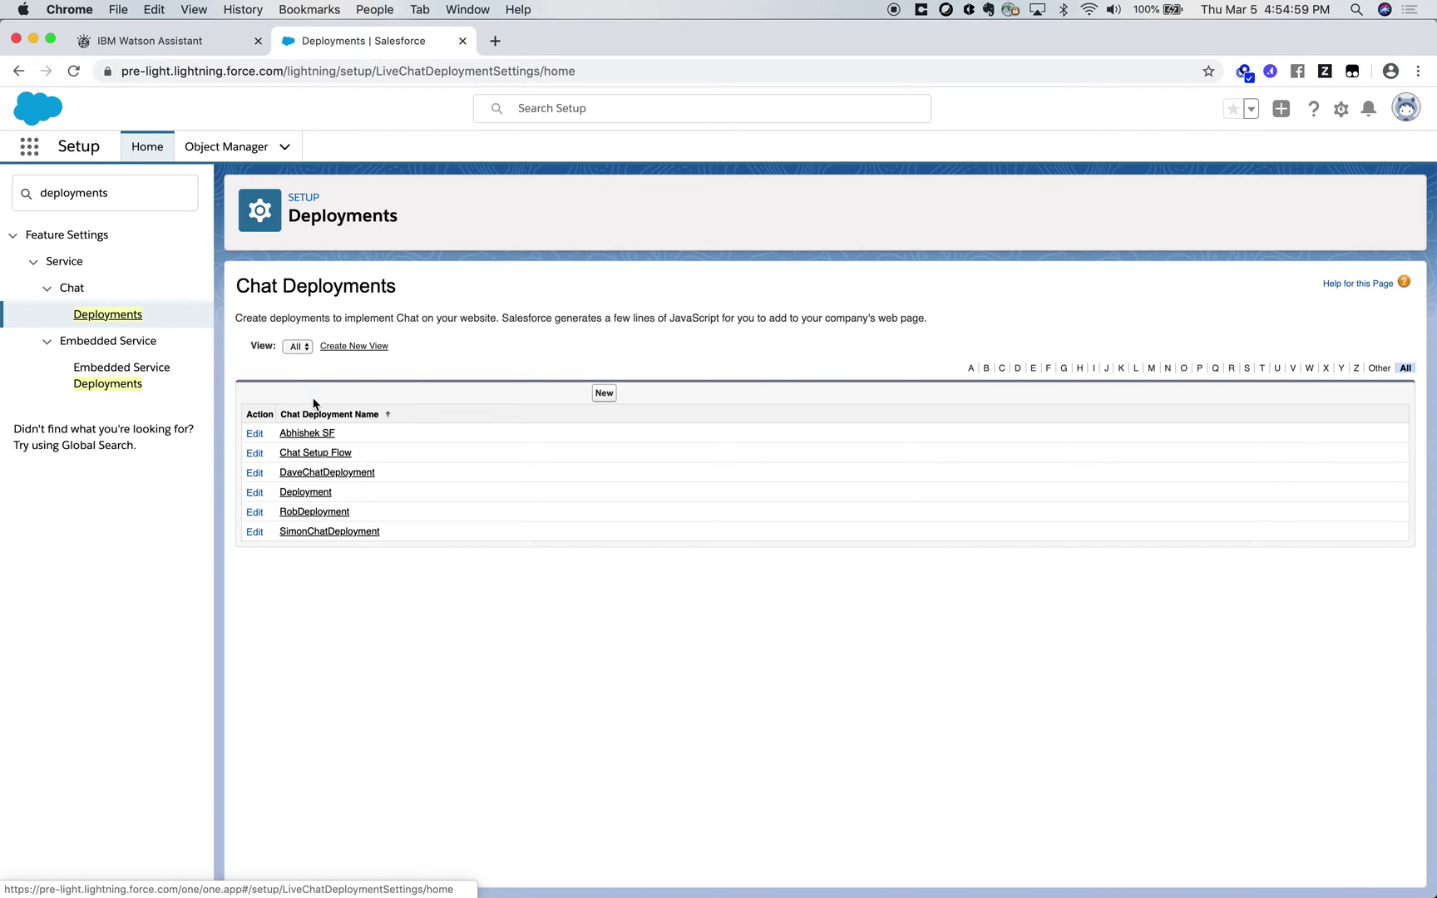
Copy the Chat Setup Flow deployment's code
click(307, 454)
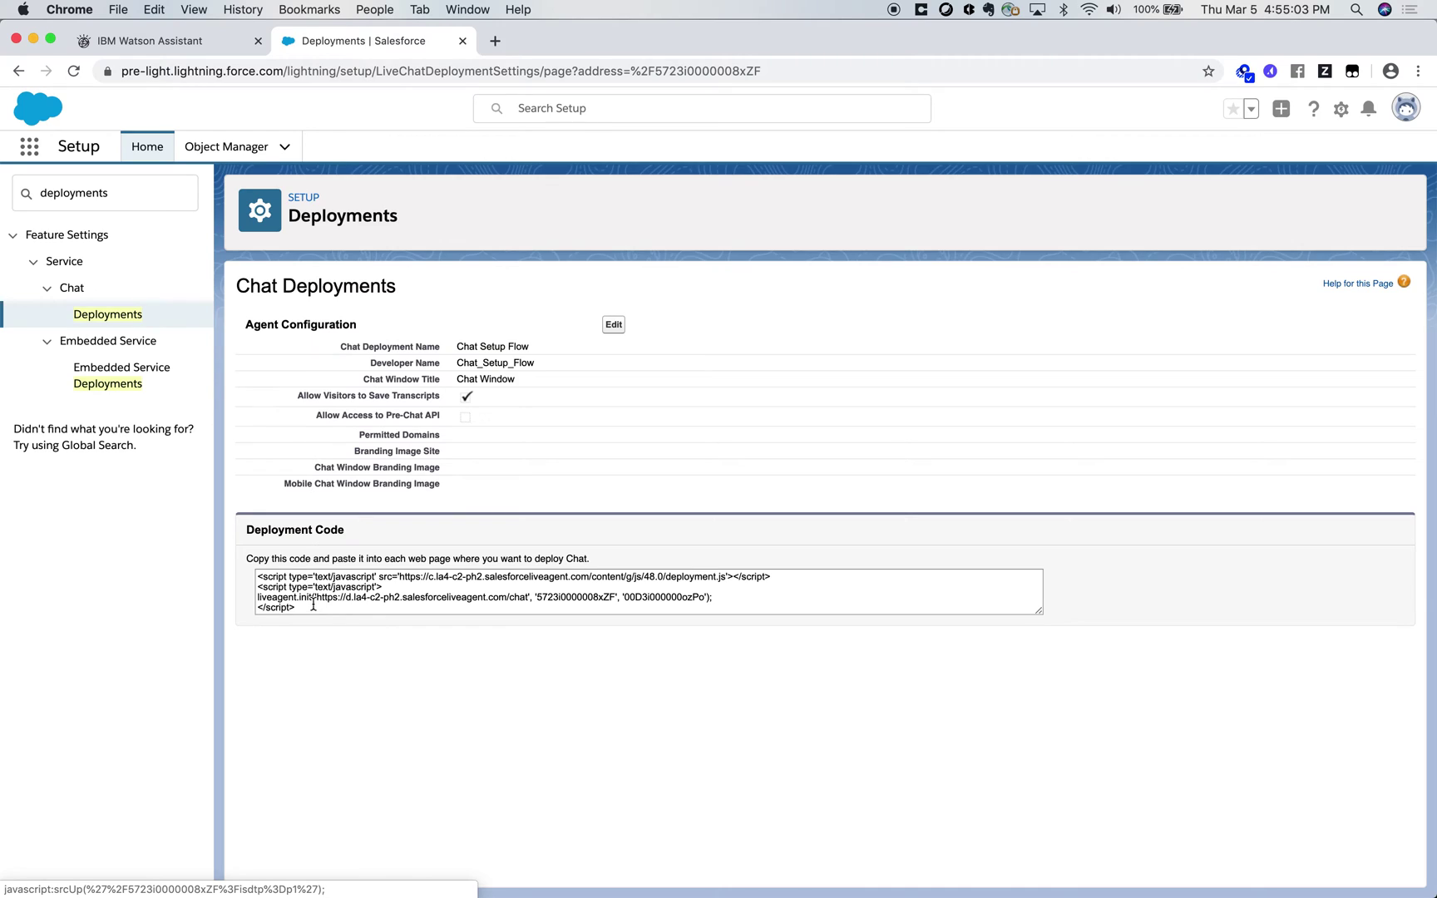
drag(314, 606, 258, 573)
right_click(284, 581)
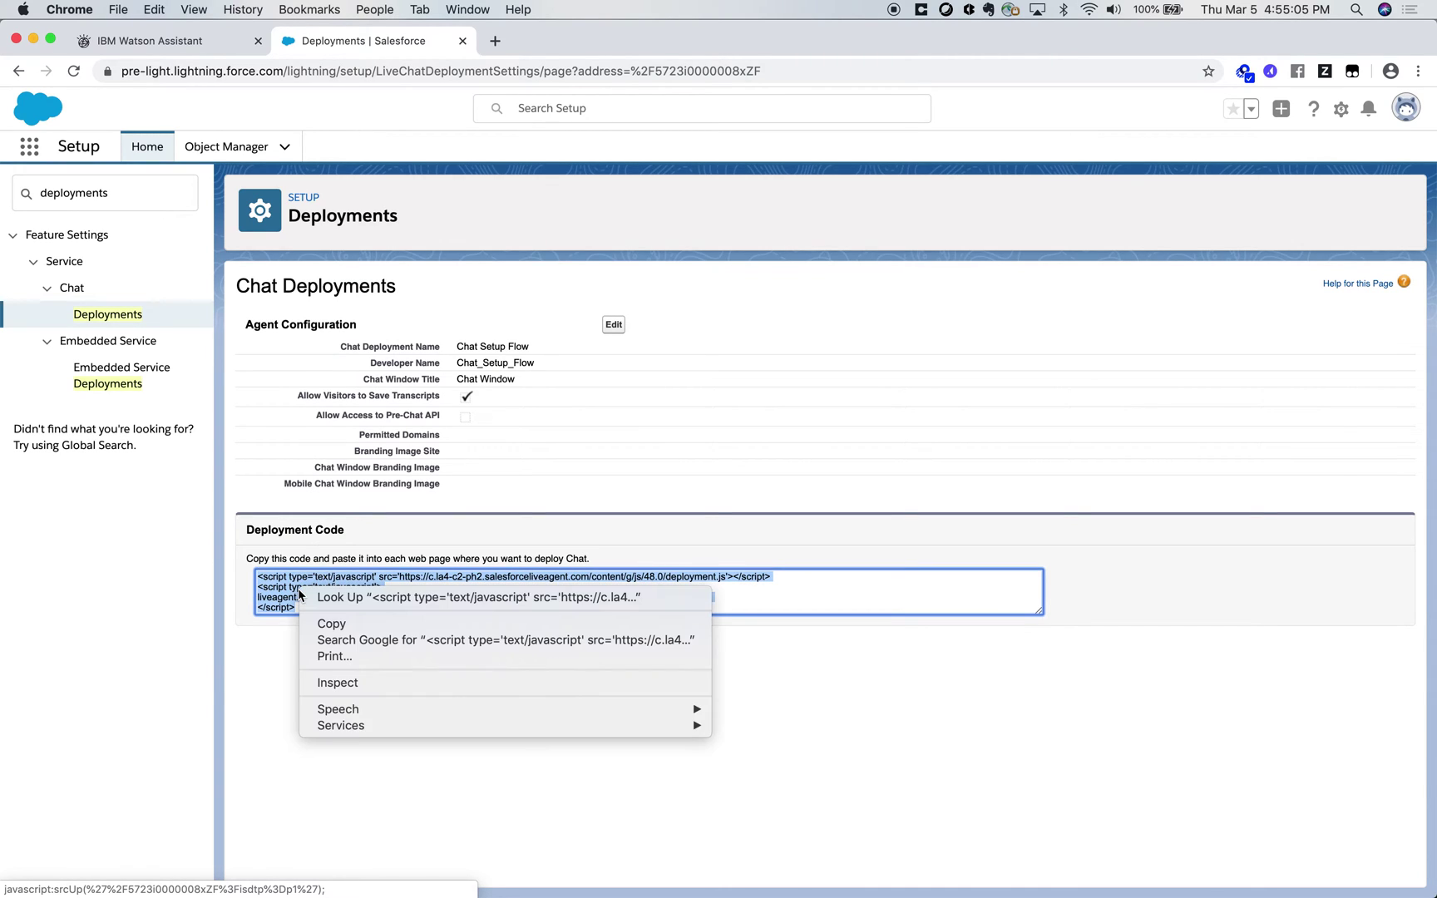
click(326, 625)
click(324, 656)
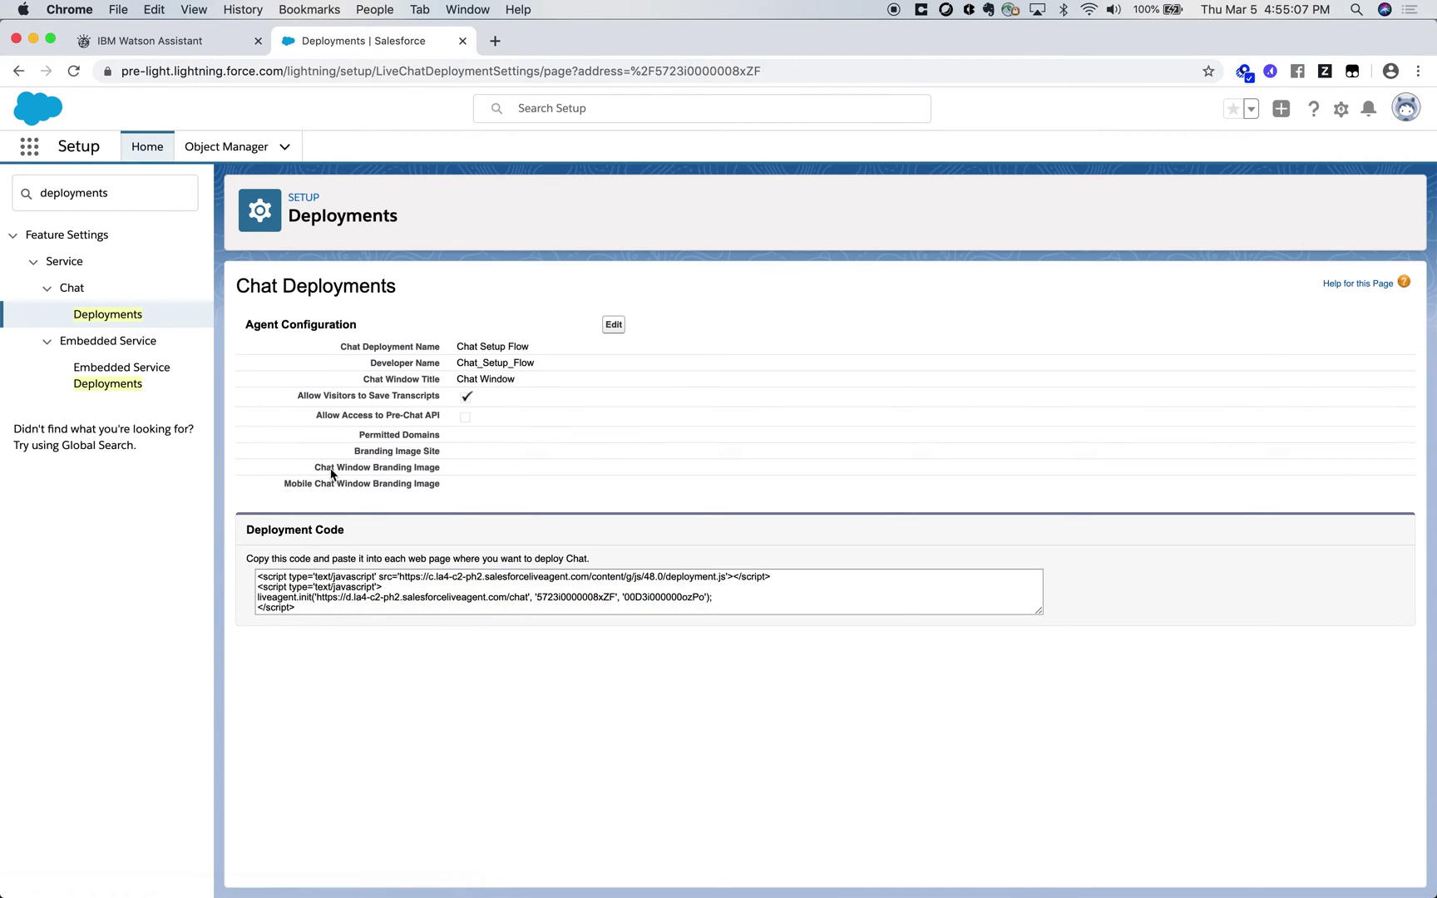
Paste the code into Watson Assistant's Deployment code field, then return to Salesforce
click(193, 52)
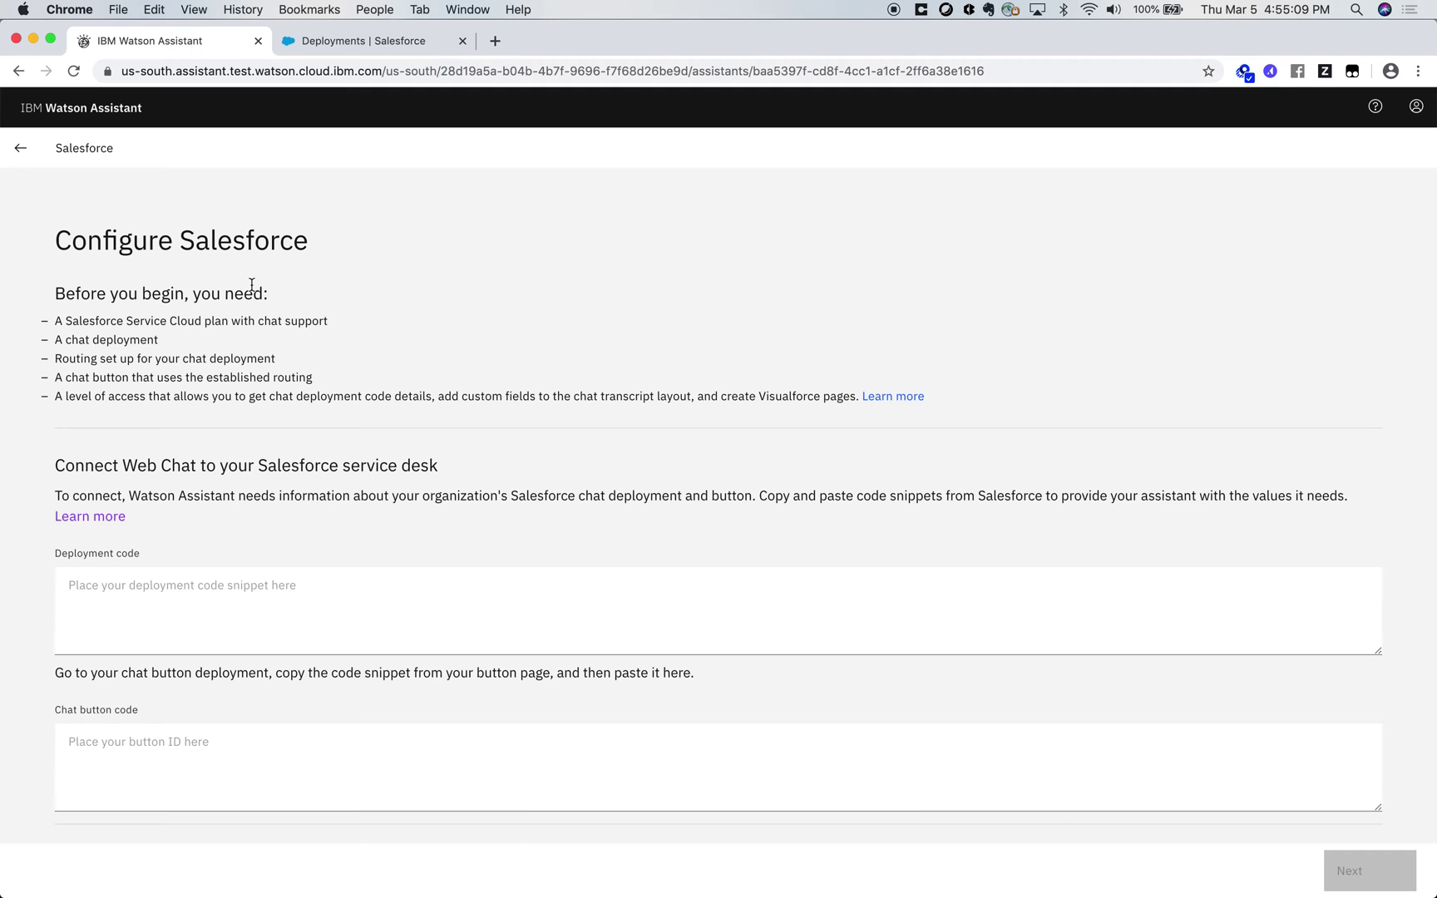
click(234, 577)
right_click(235, 577)
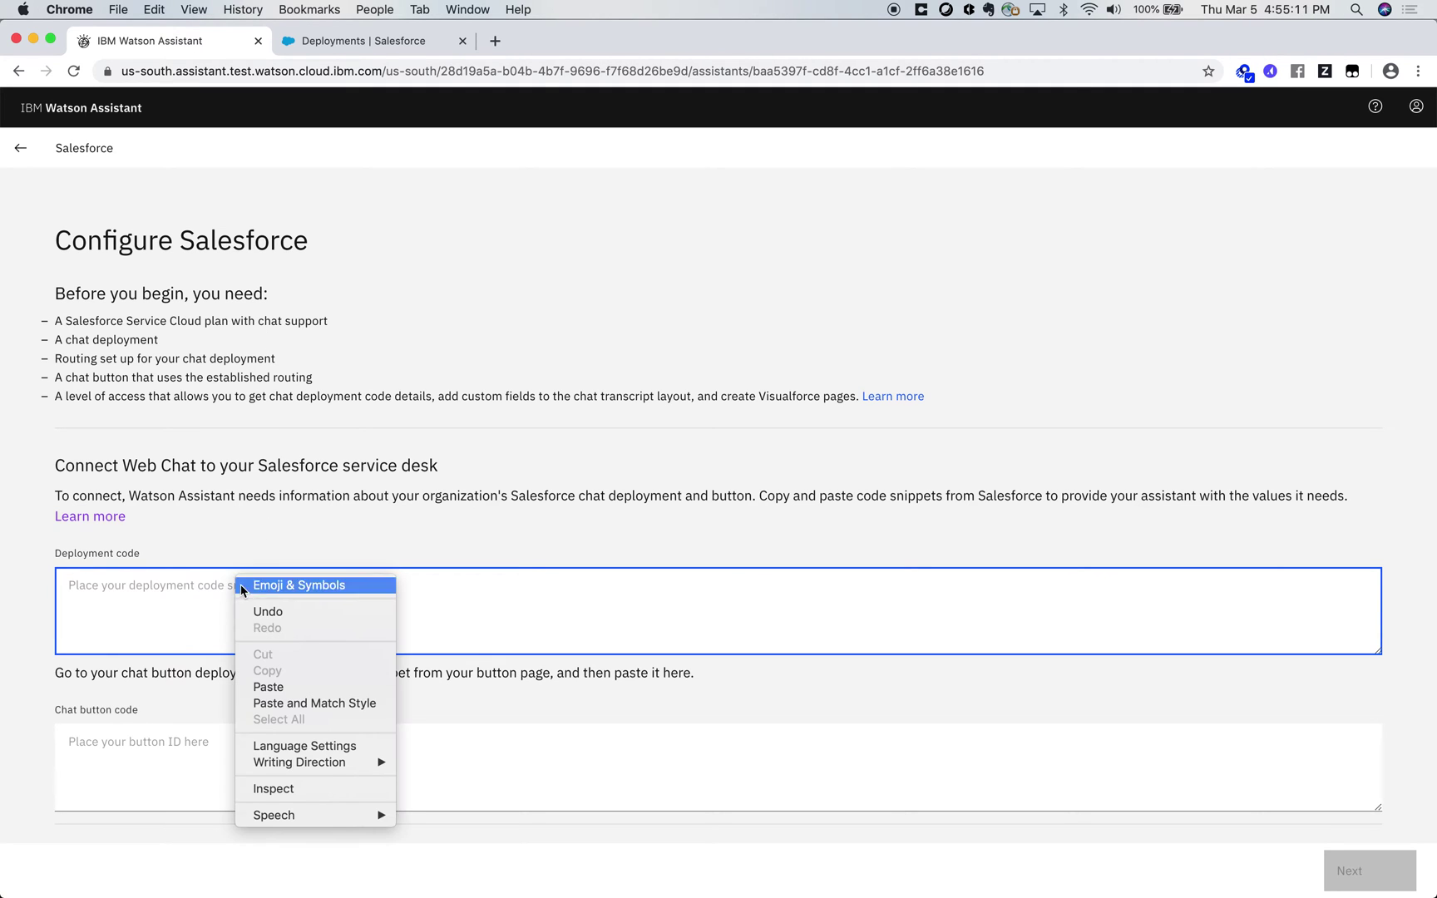
click(275, 683)
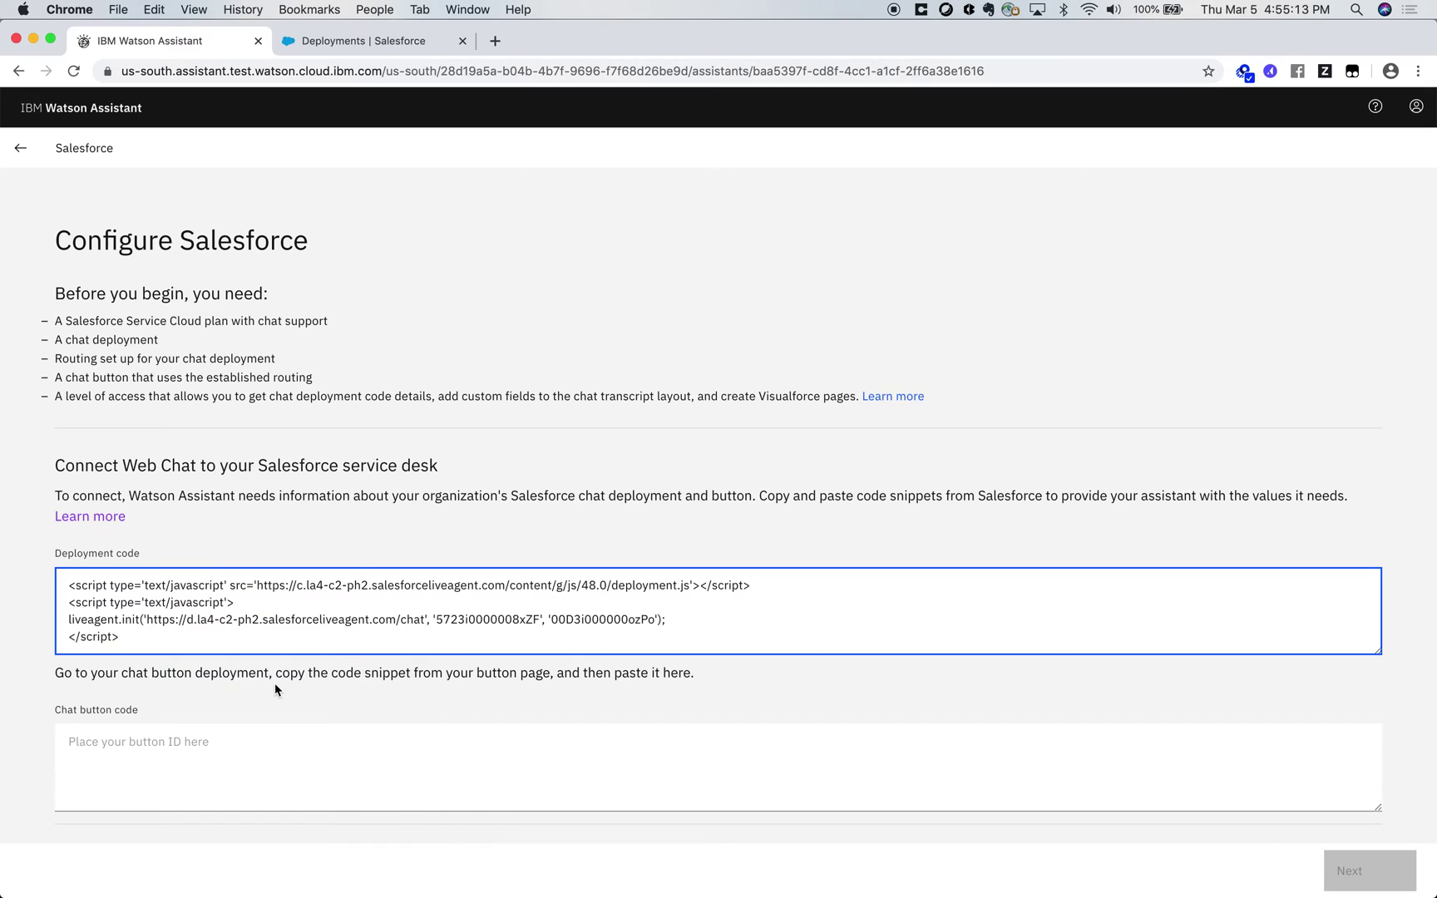
click(363, 48)
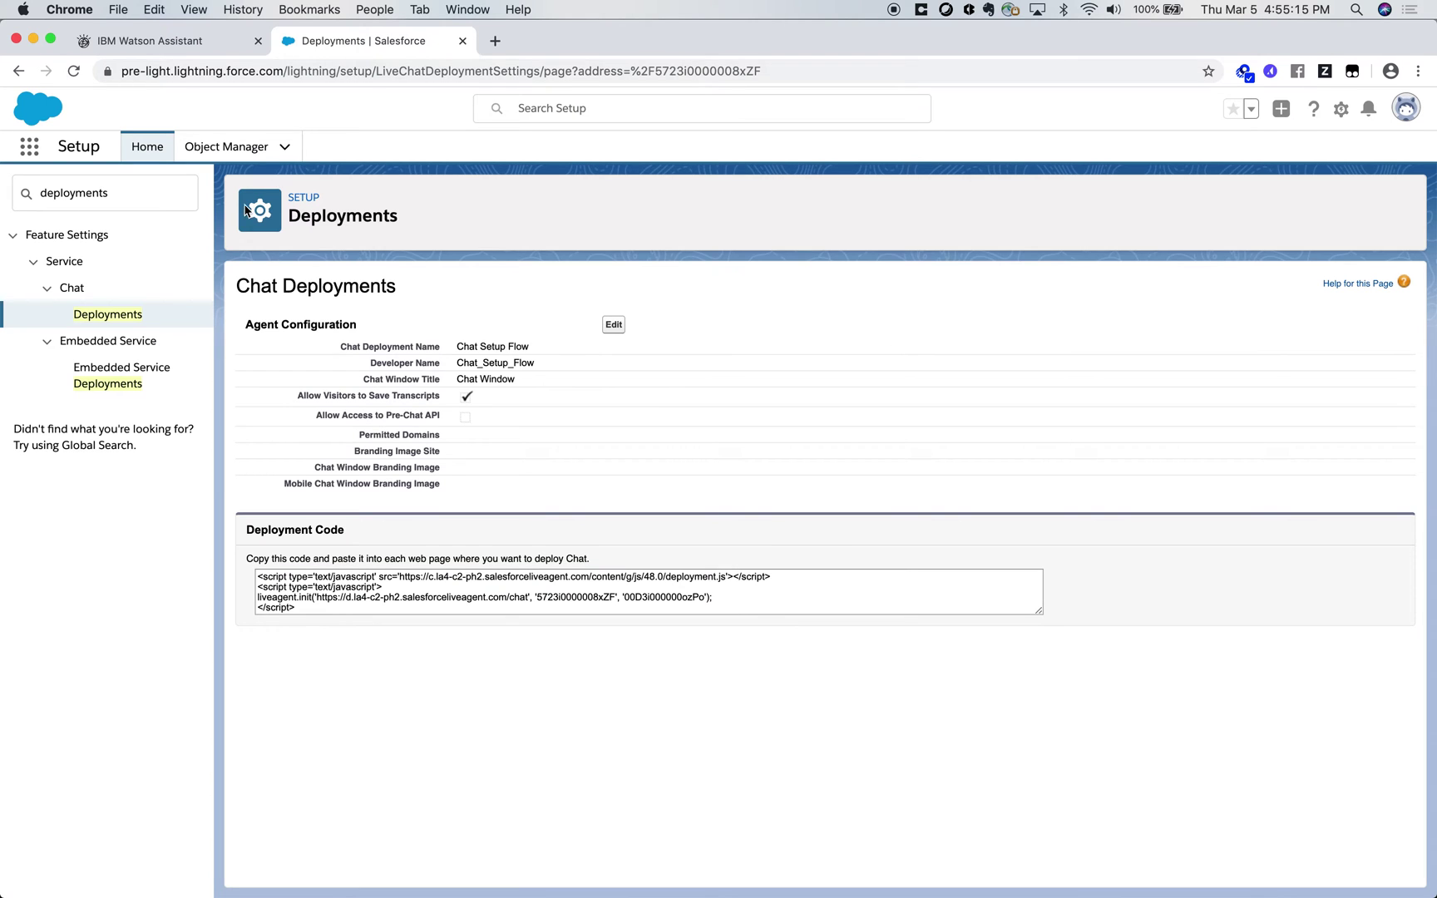
Search Setup for 'buttons' and open the existing chat button under Chat Buttons & Invitations
drag(168, 192, 40, 193)
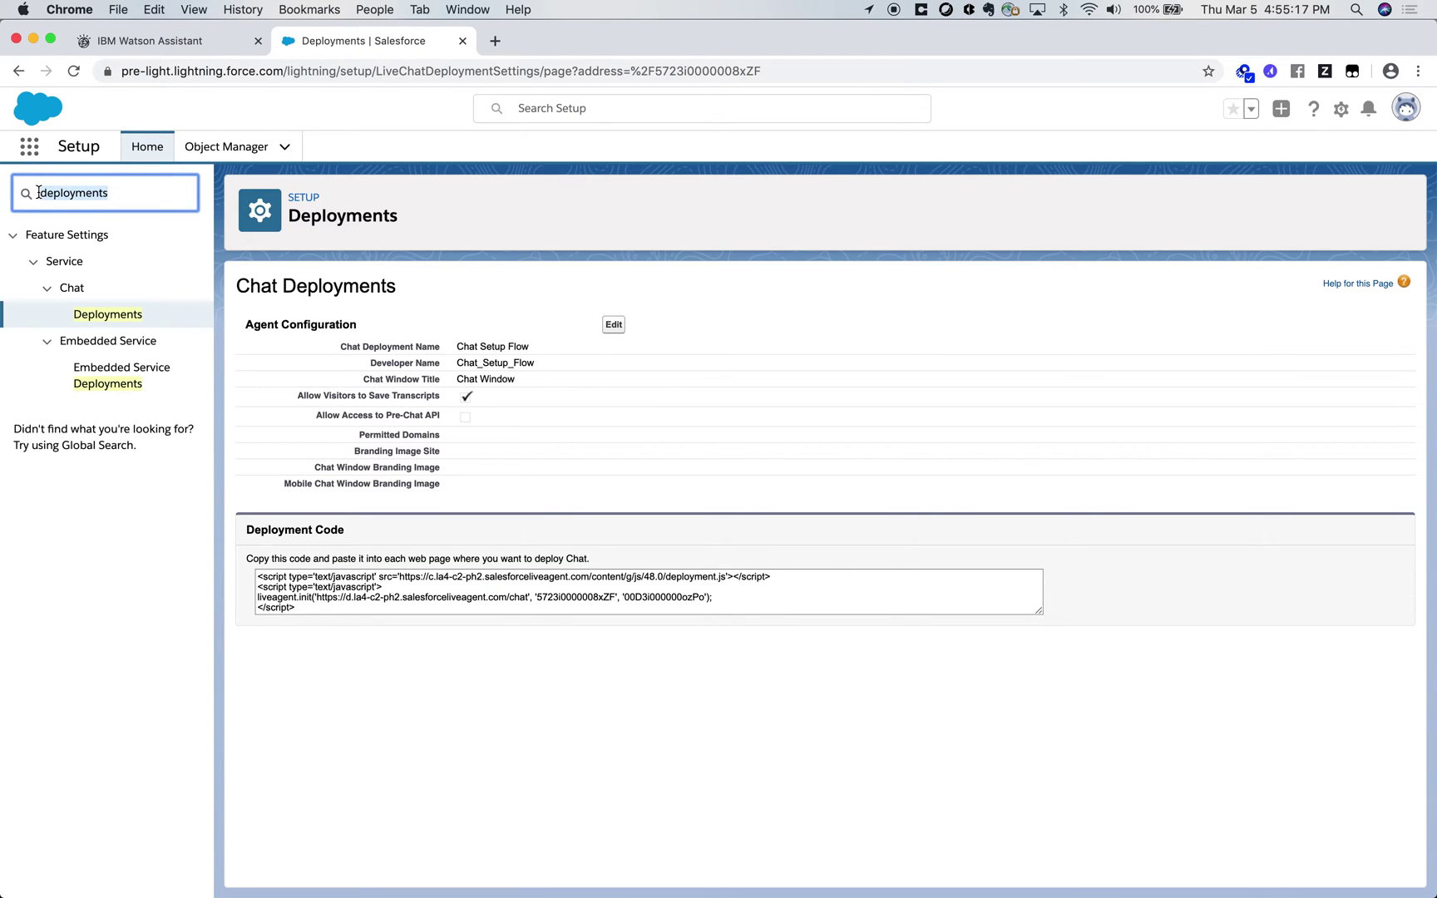
text(buttons)
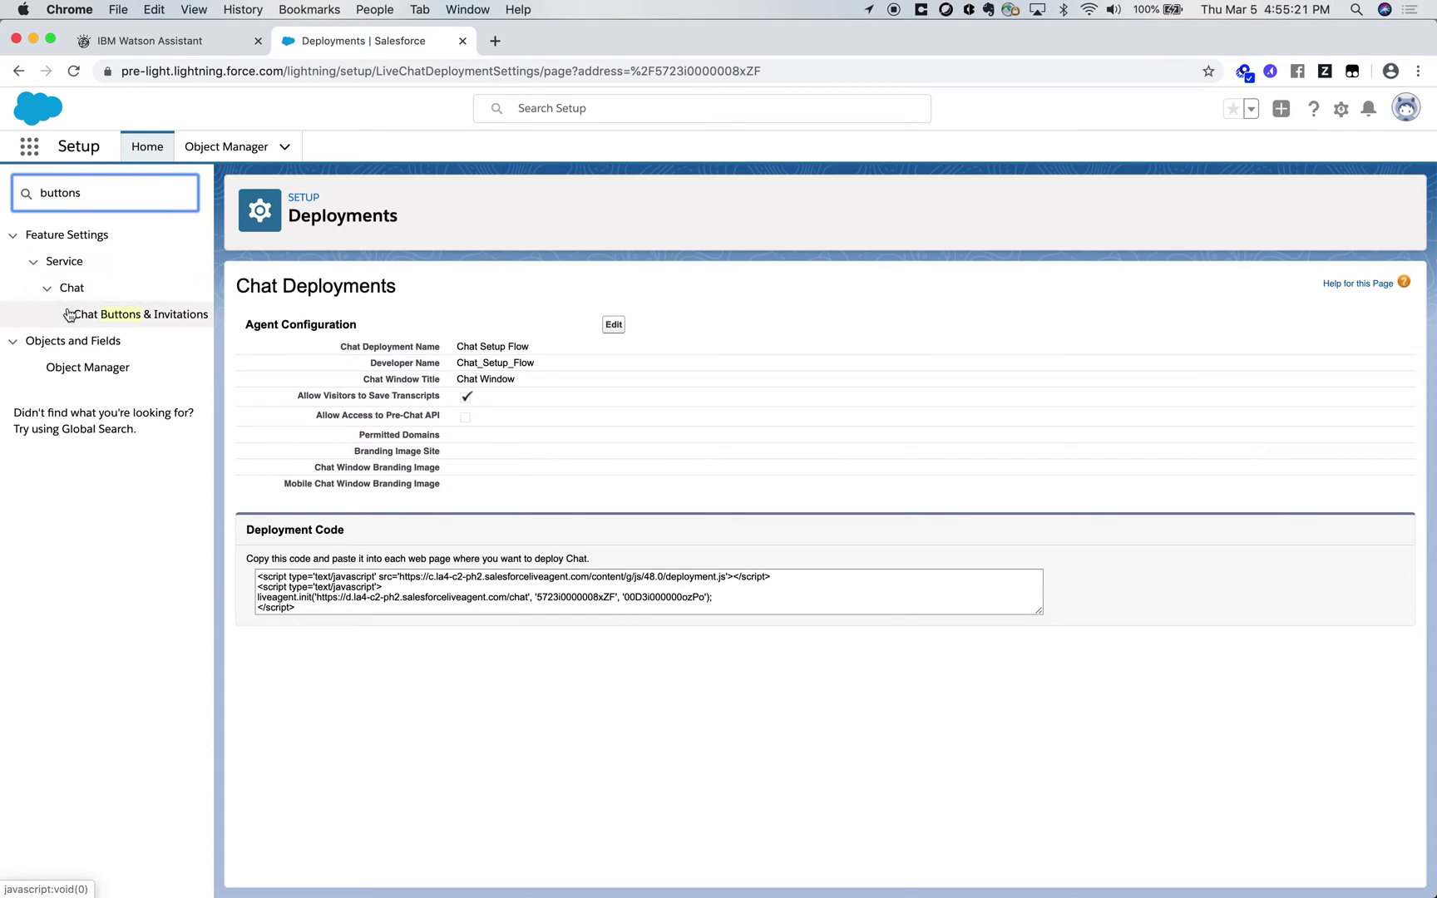
click(121, 316)
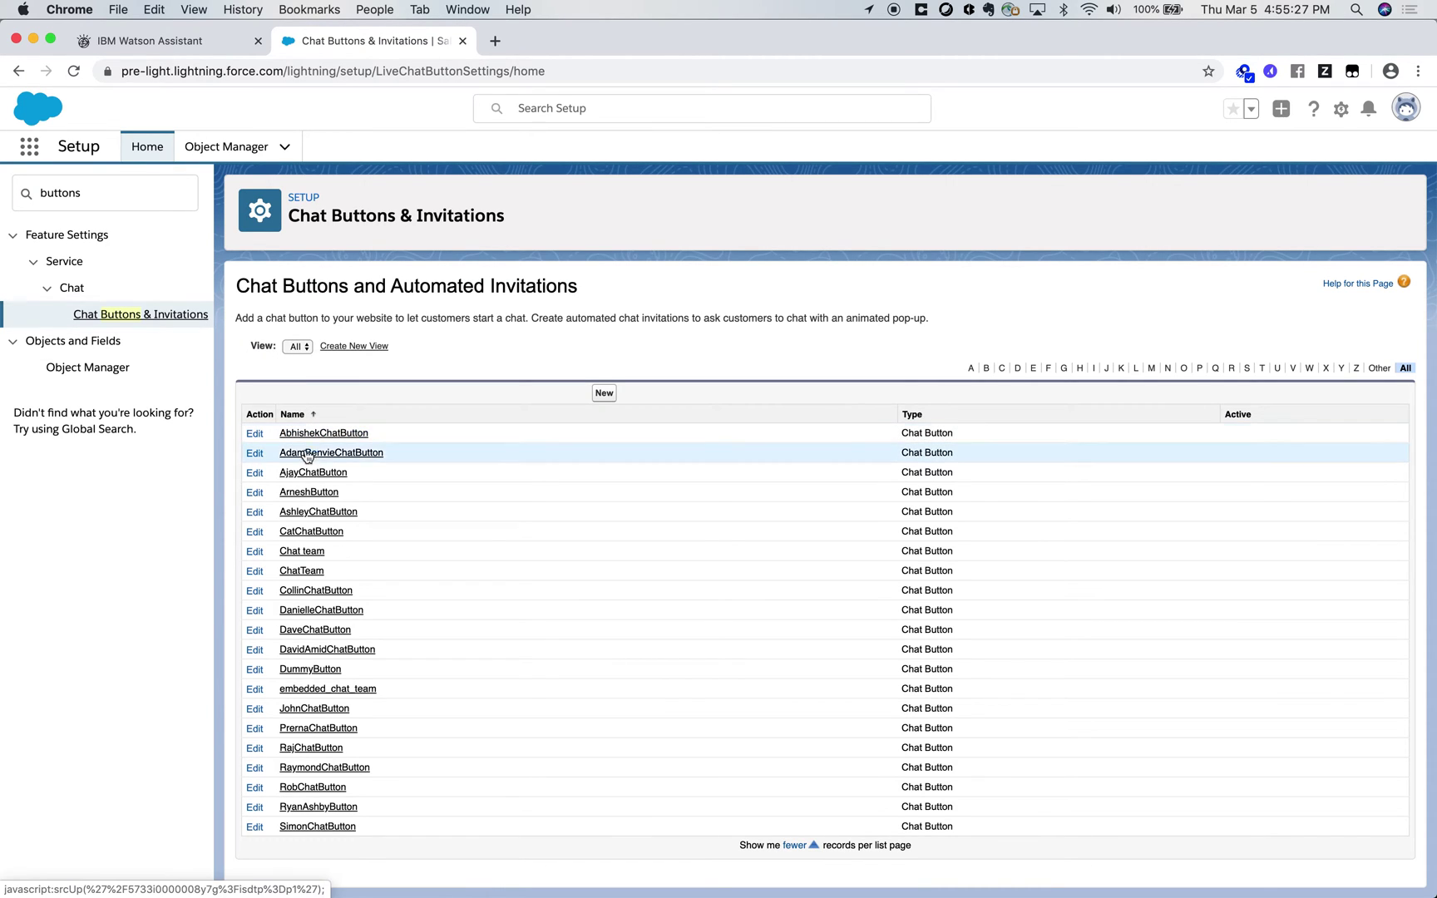
click(299, 493)
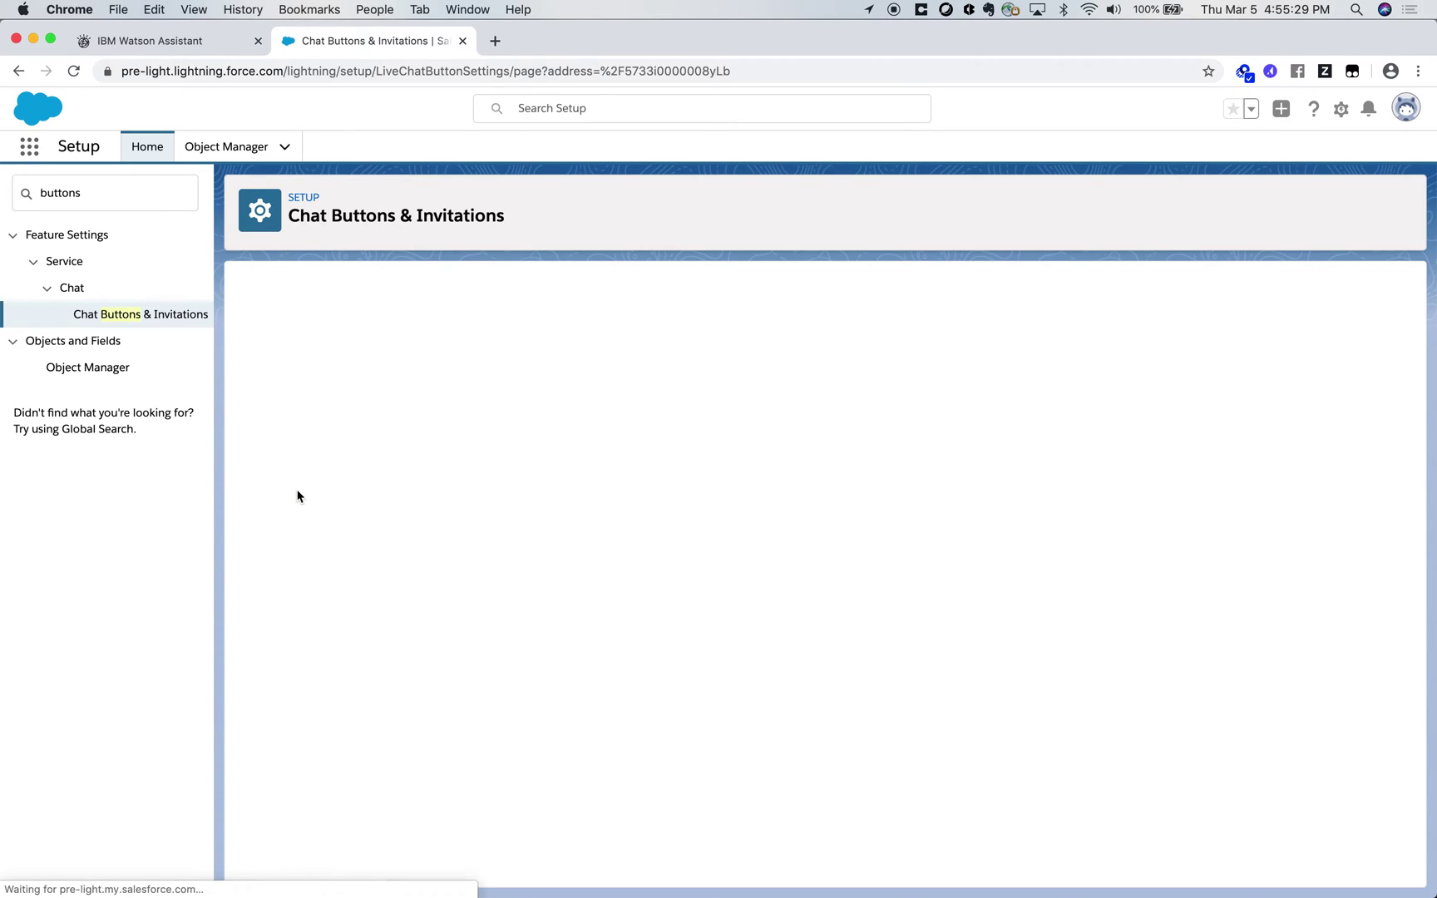
Copy ArneshButton's Chat Button Code
scroll(297, 495, down, 2)
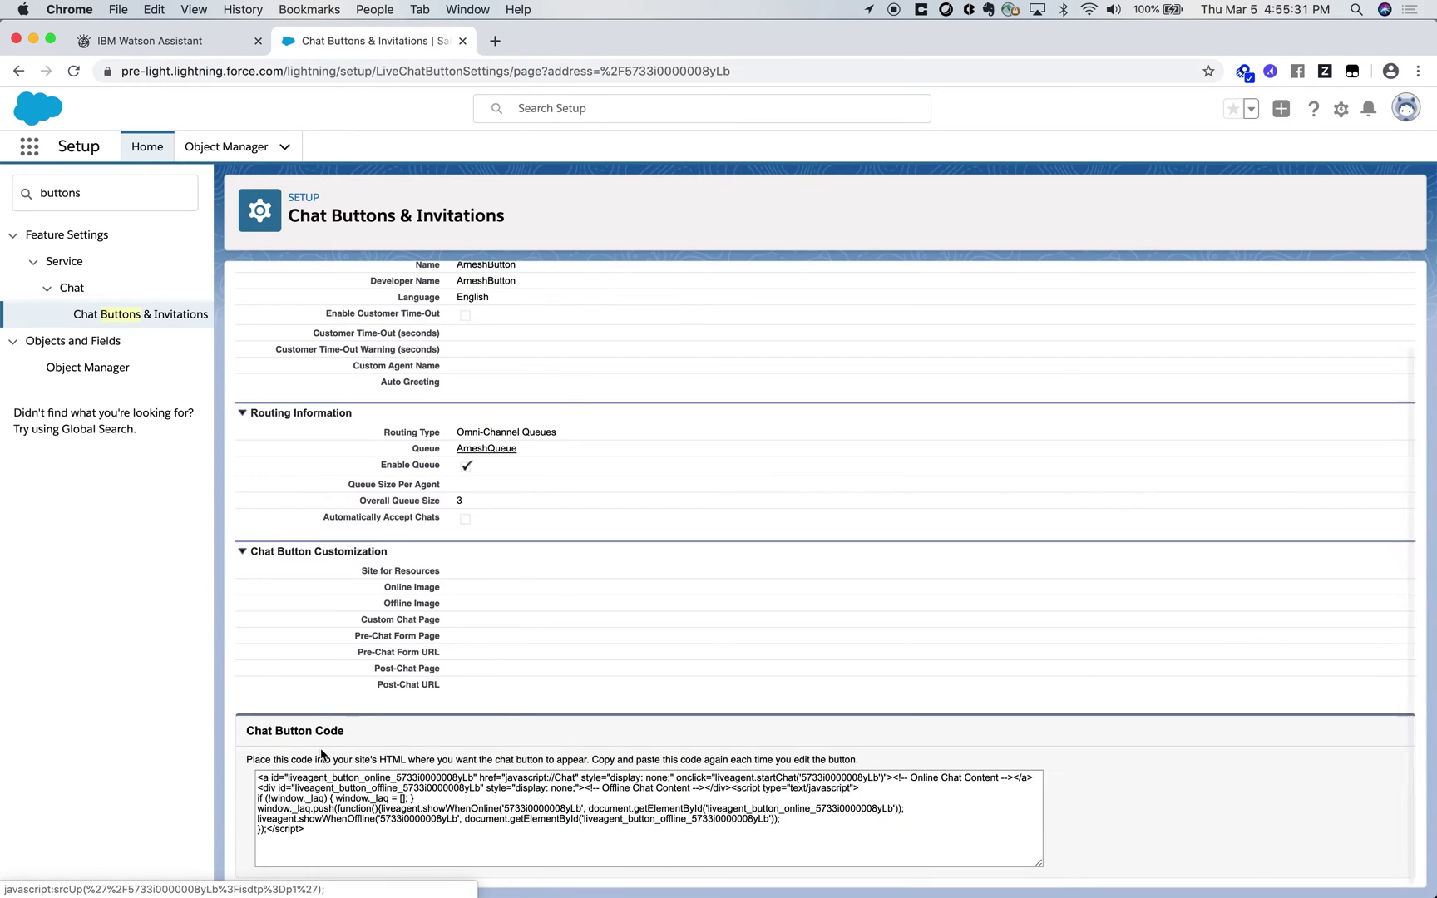
drag(313, 836, 254, 779)
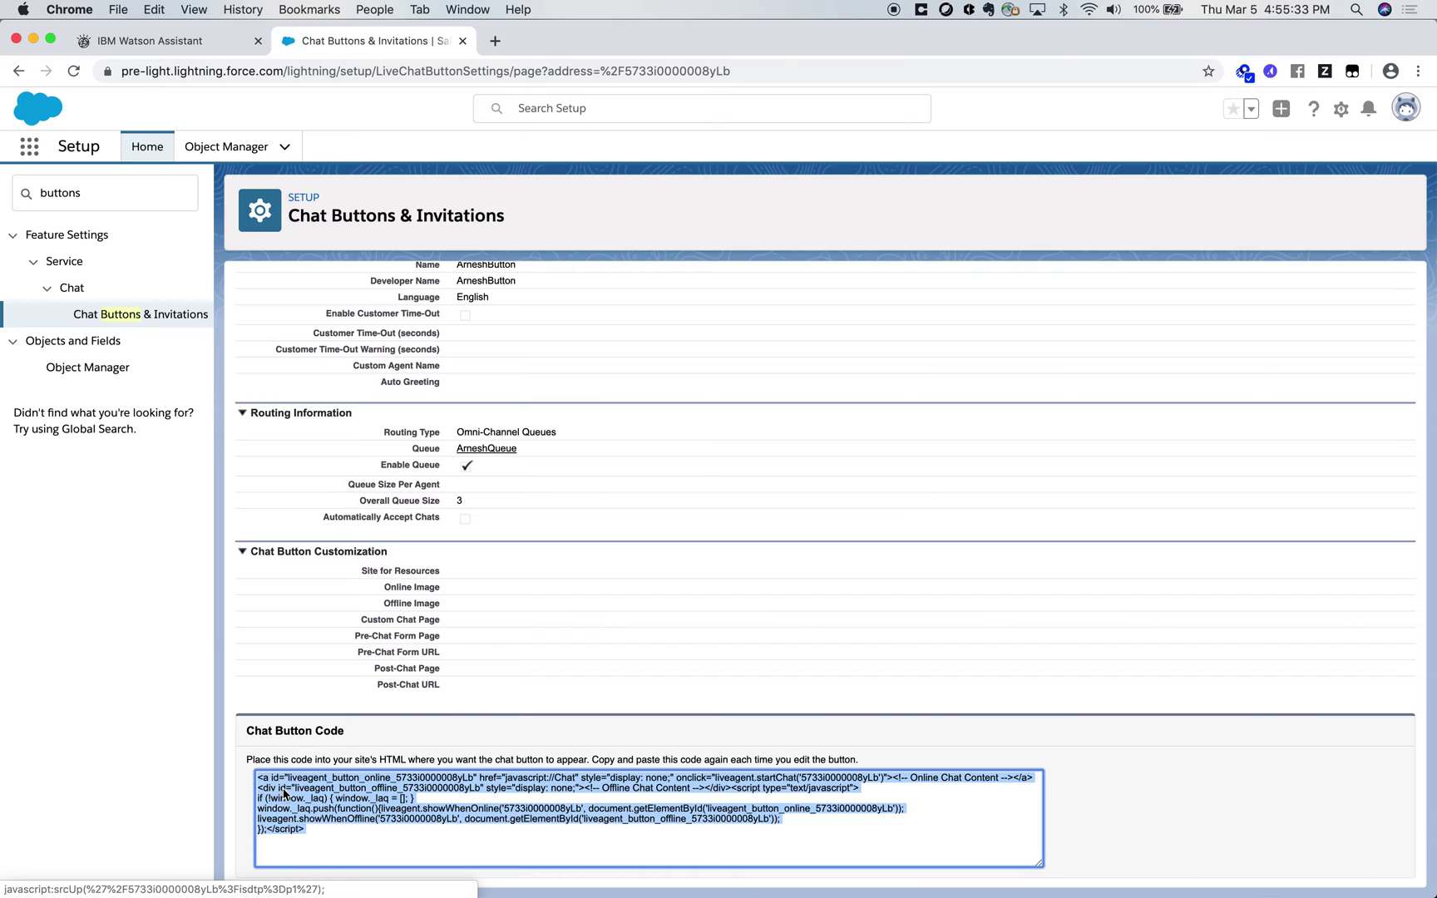
right_click(283, 793)
click(304, 780)
click(302, 709)
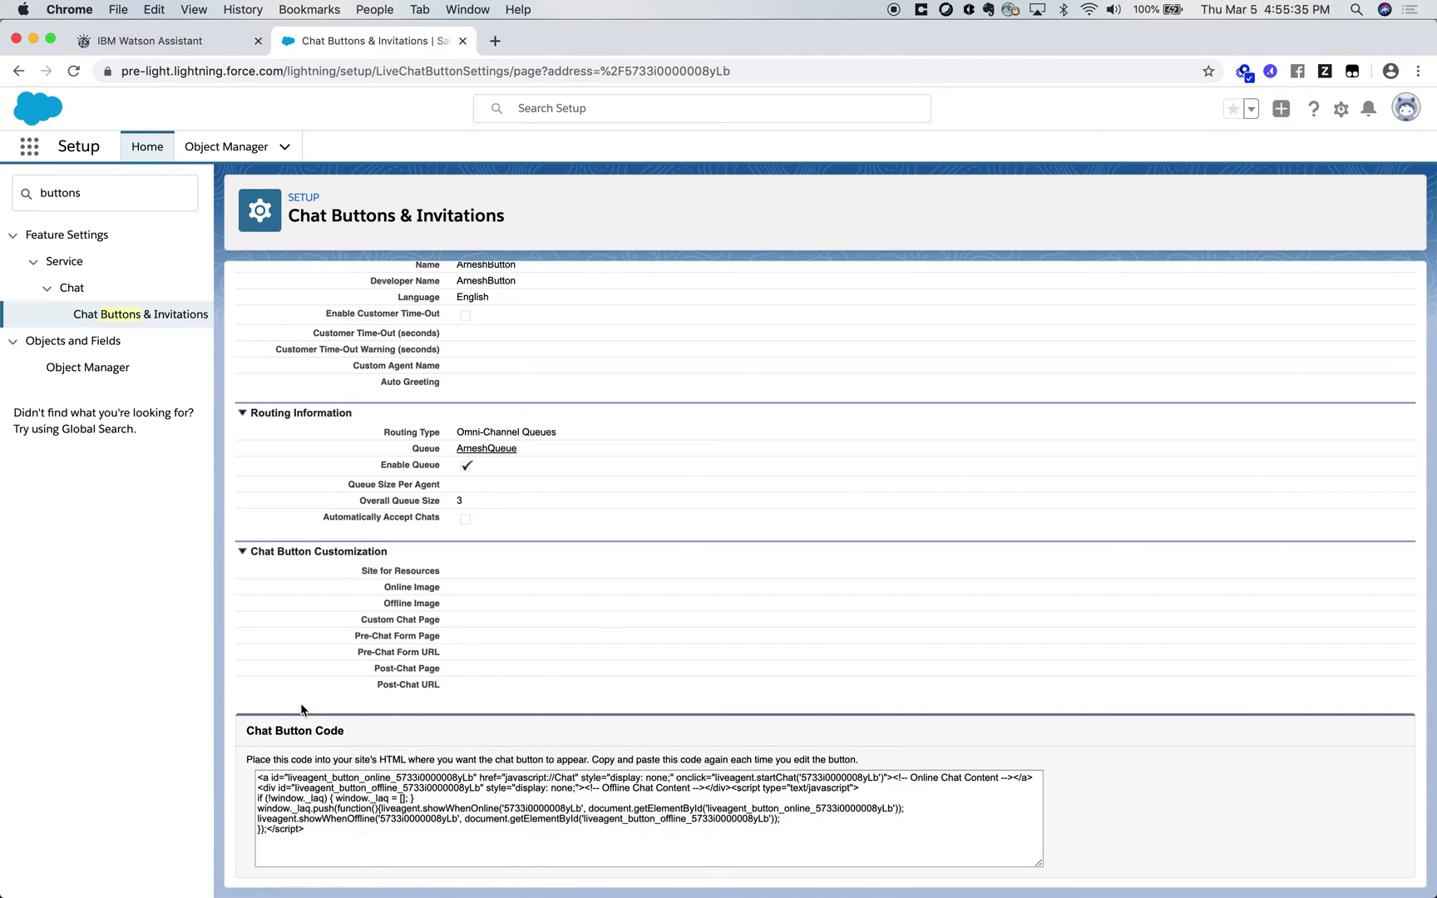
Paste the copied code into Watson's Chat button code field
click(179, 45)
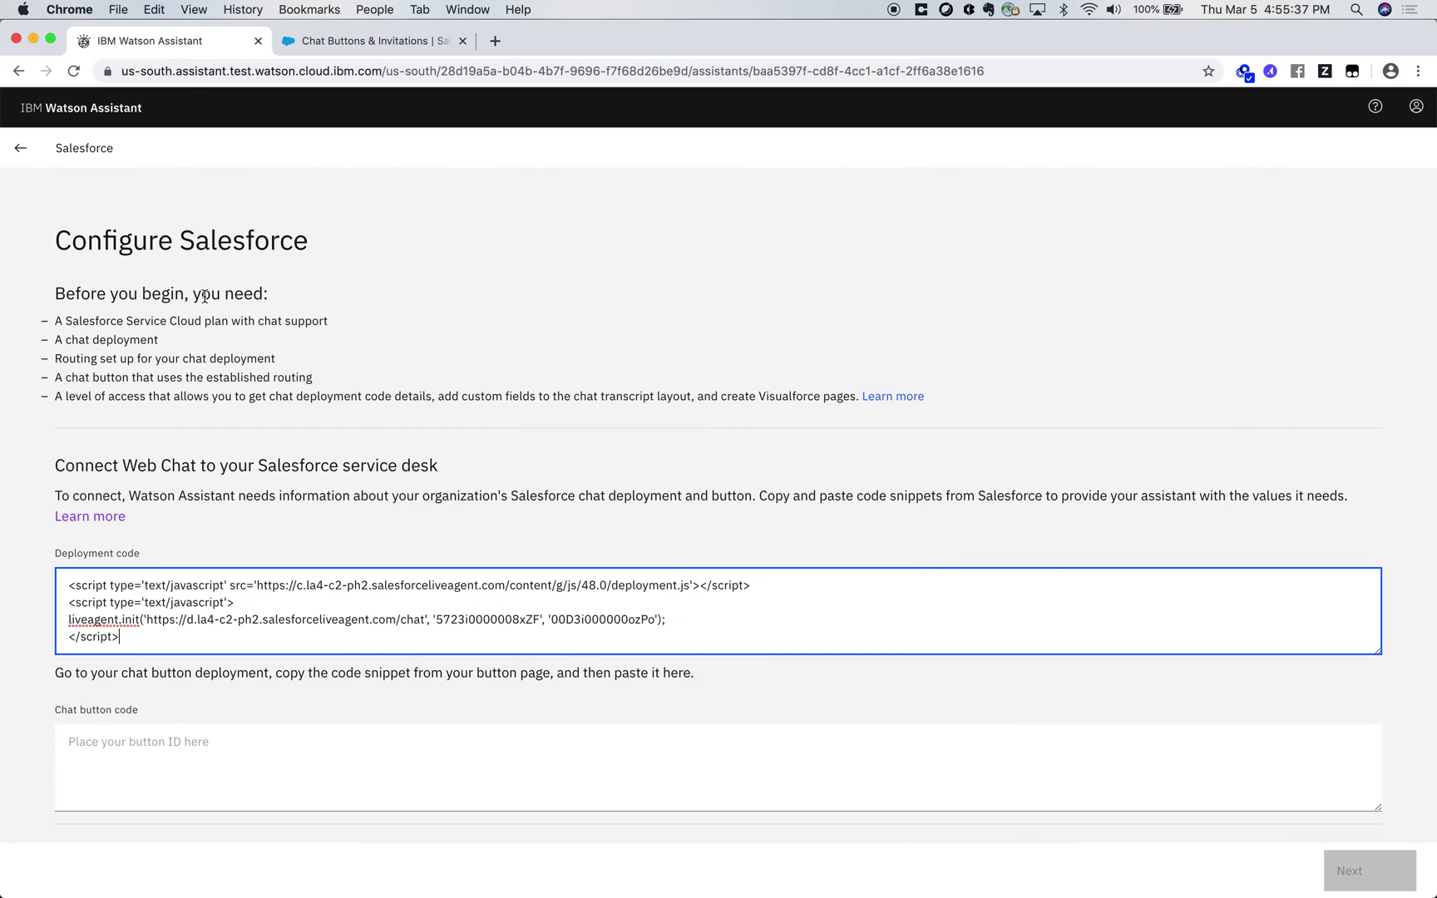
click(188, 747)
right_click(187, 747)
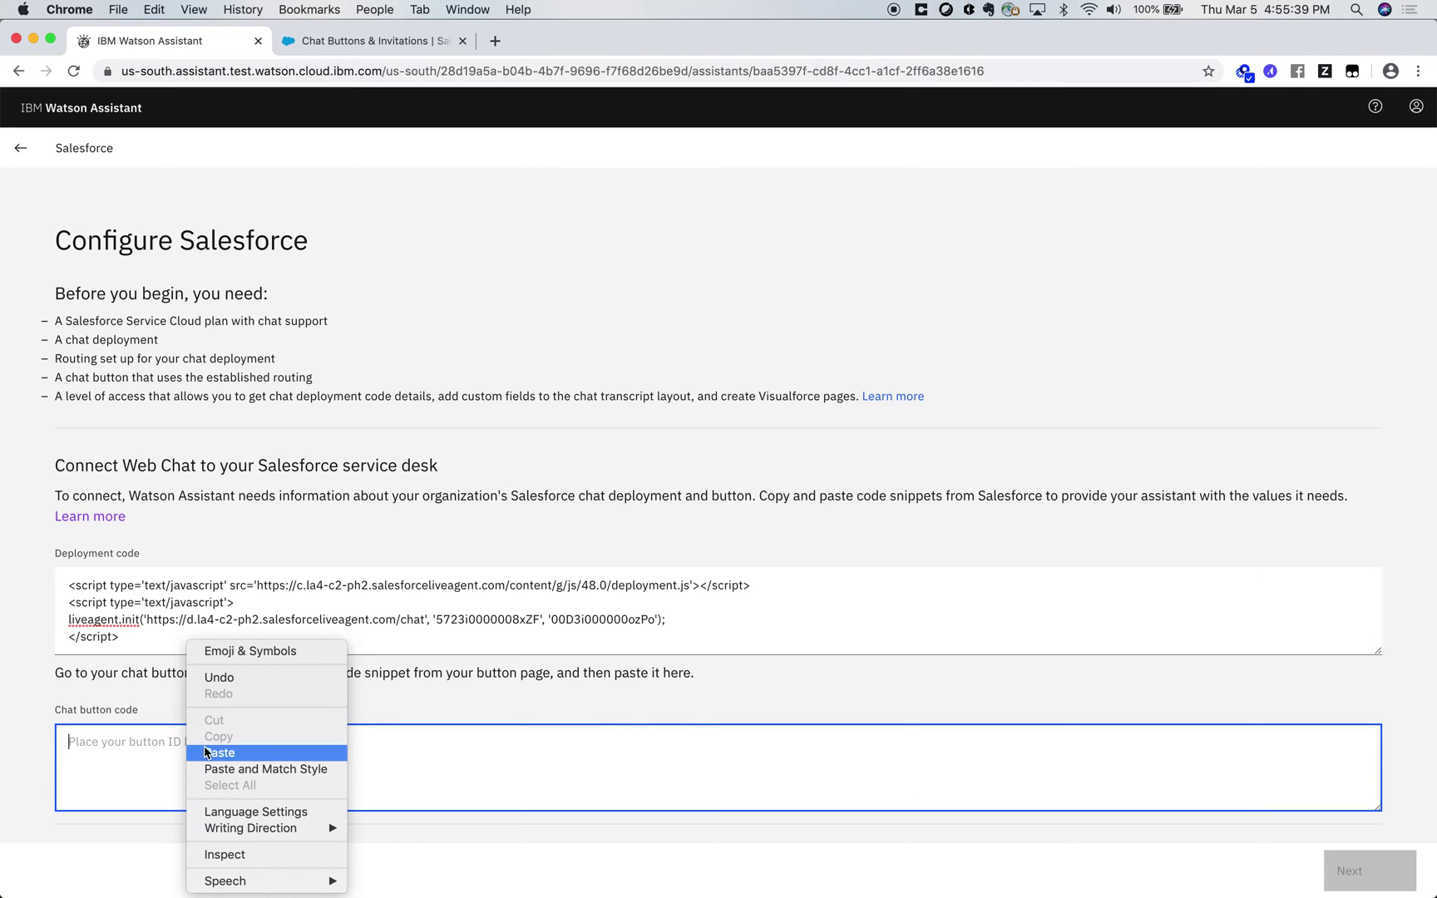
click(207, 753)
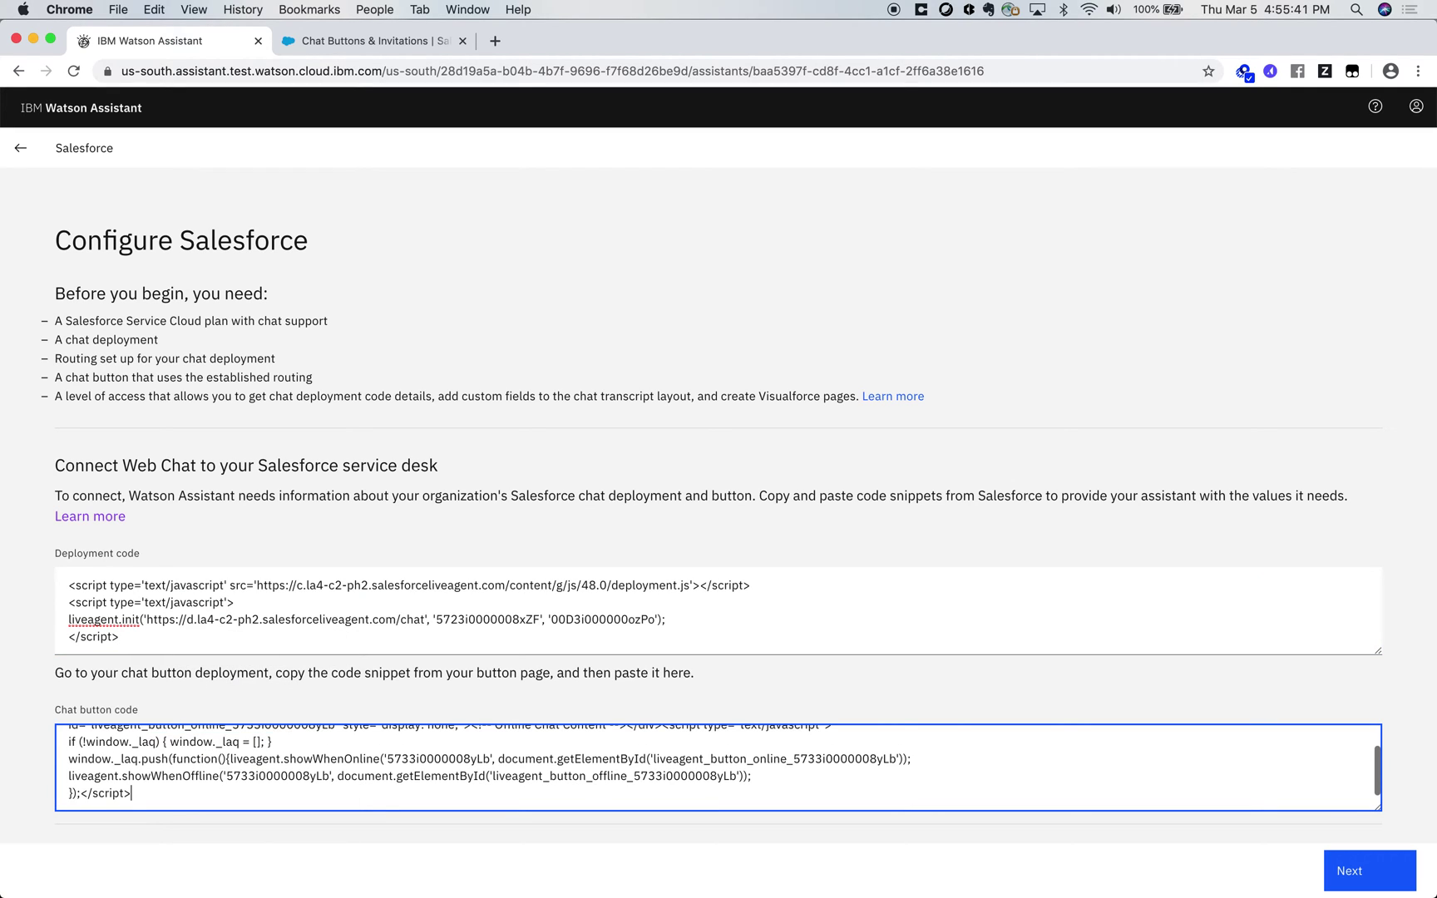
Advance to the agent console step and copy its Visualforce page snippet
click(1336, 863)
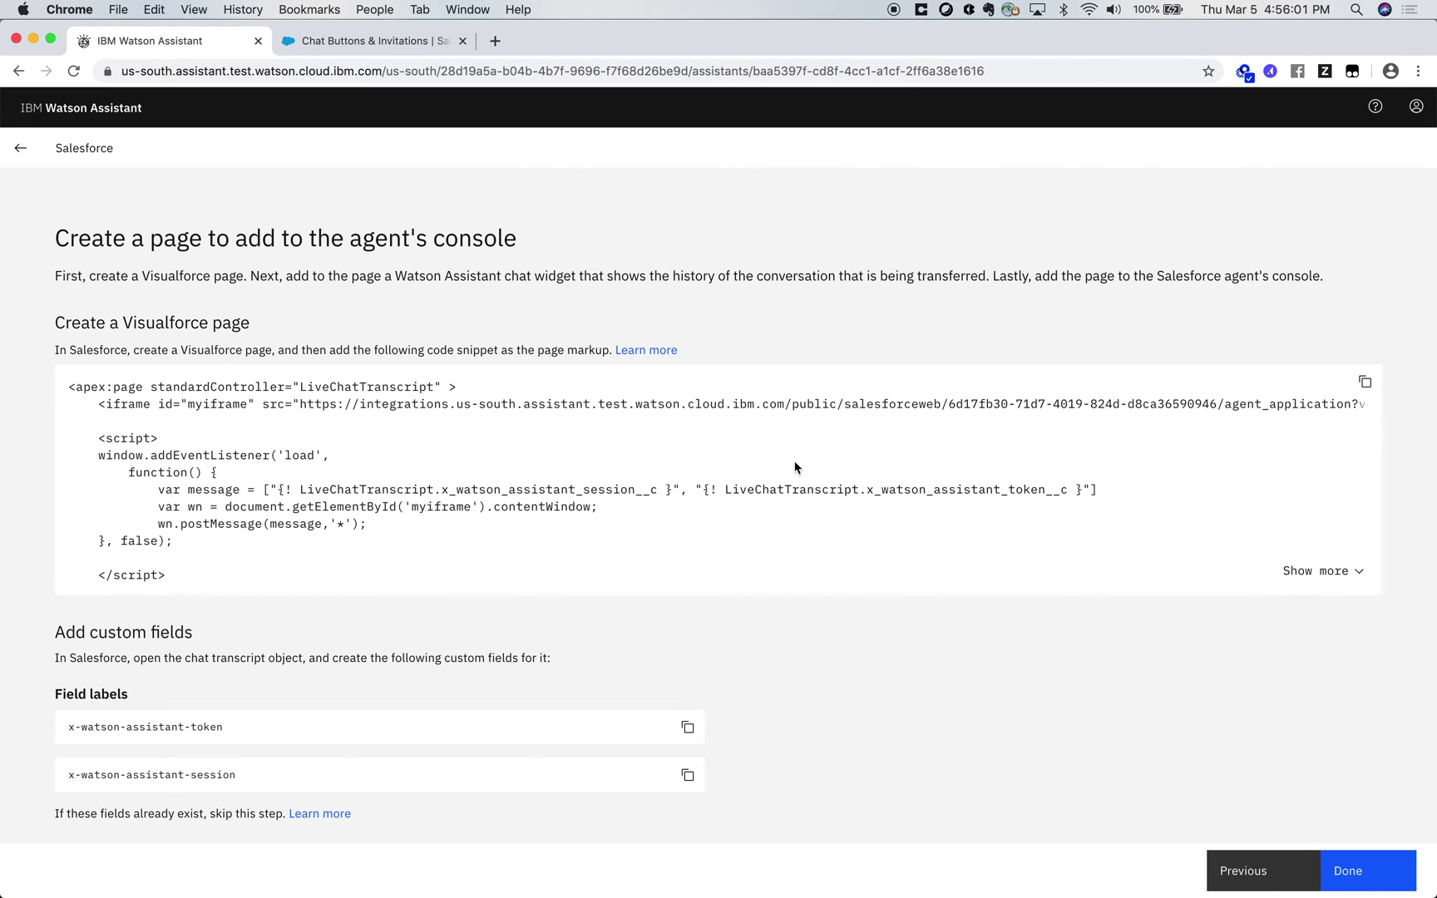
click(1367, 383)
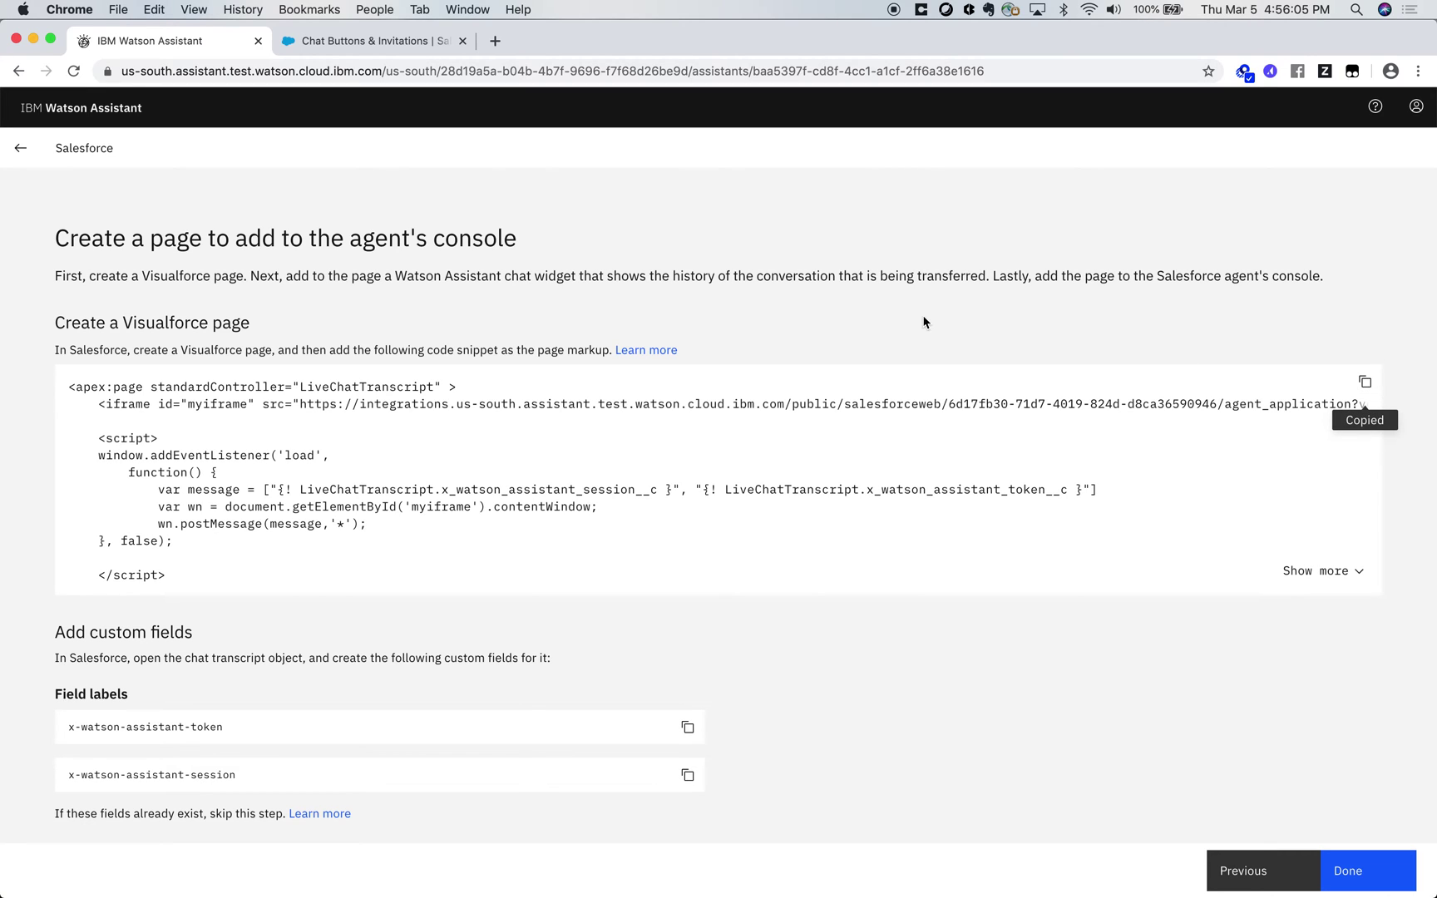
click(383, 43)
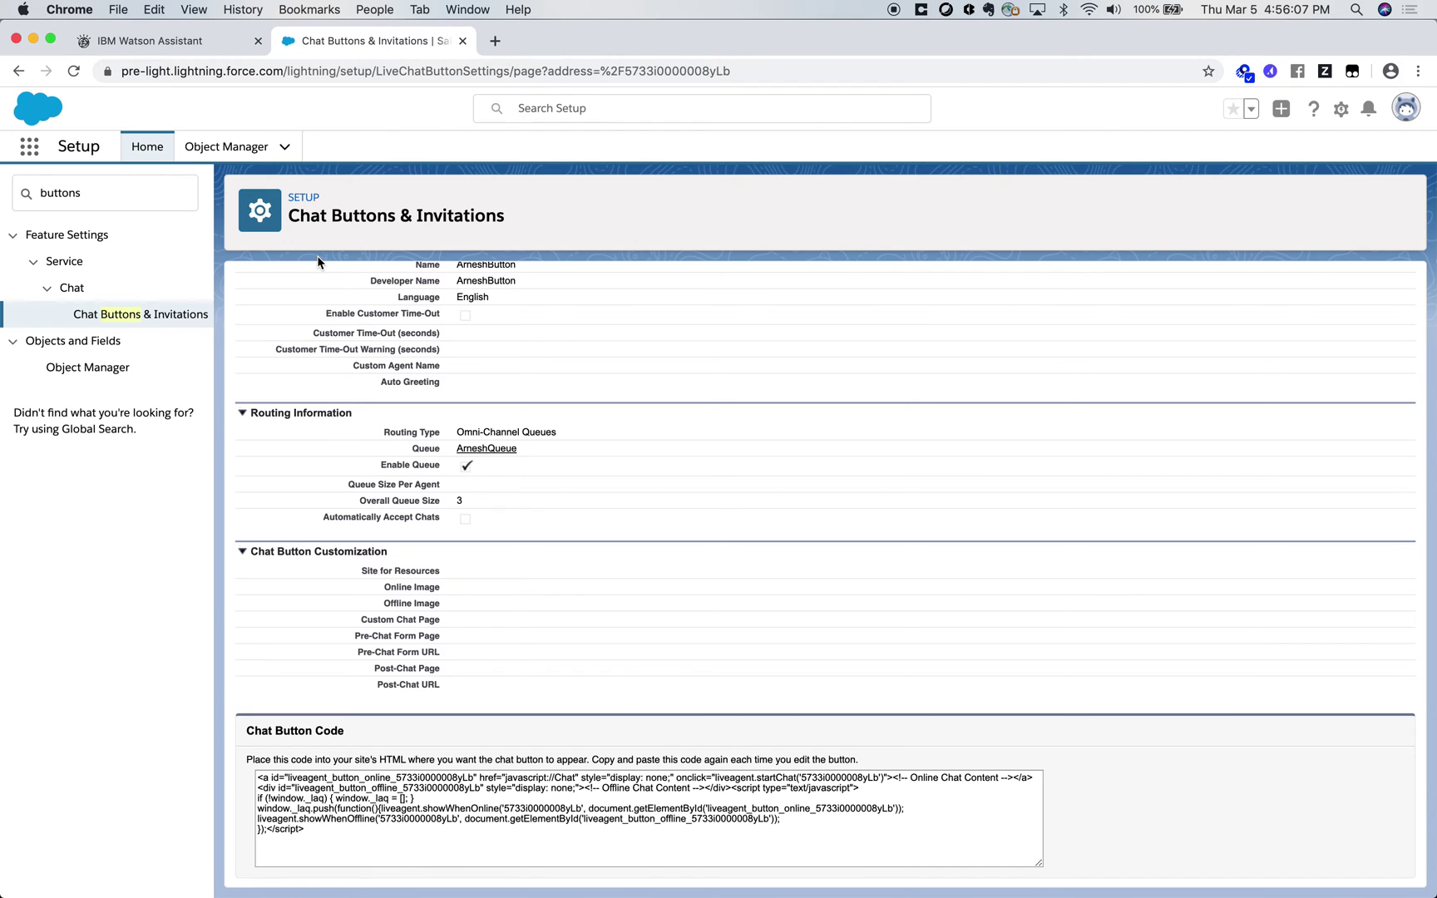
Search Setup for 'visualforce pages' and edit the ArneshAgentApp page
drag(141, 190, 38, 189)
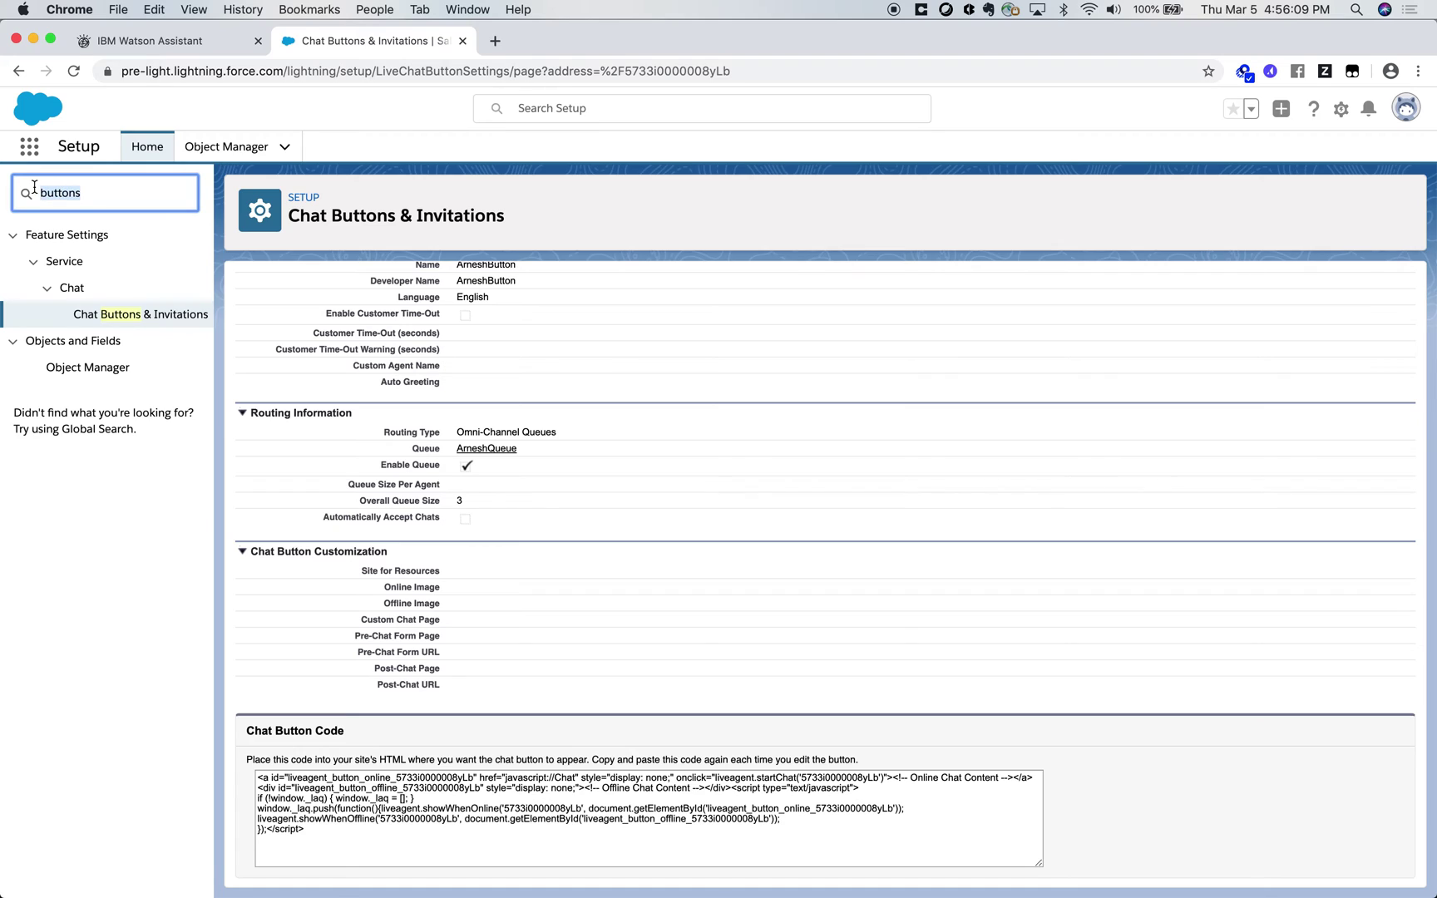
text(visualforce pages)
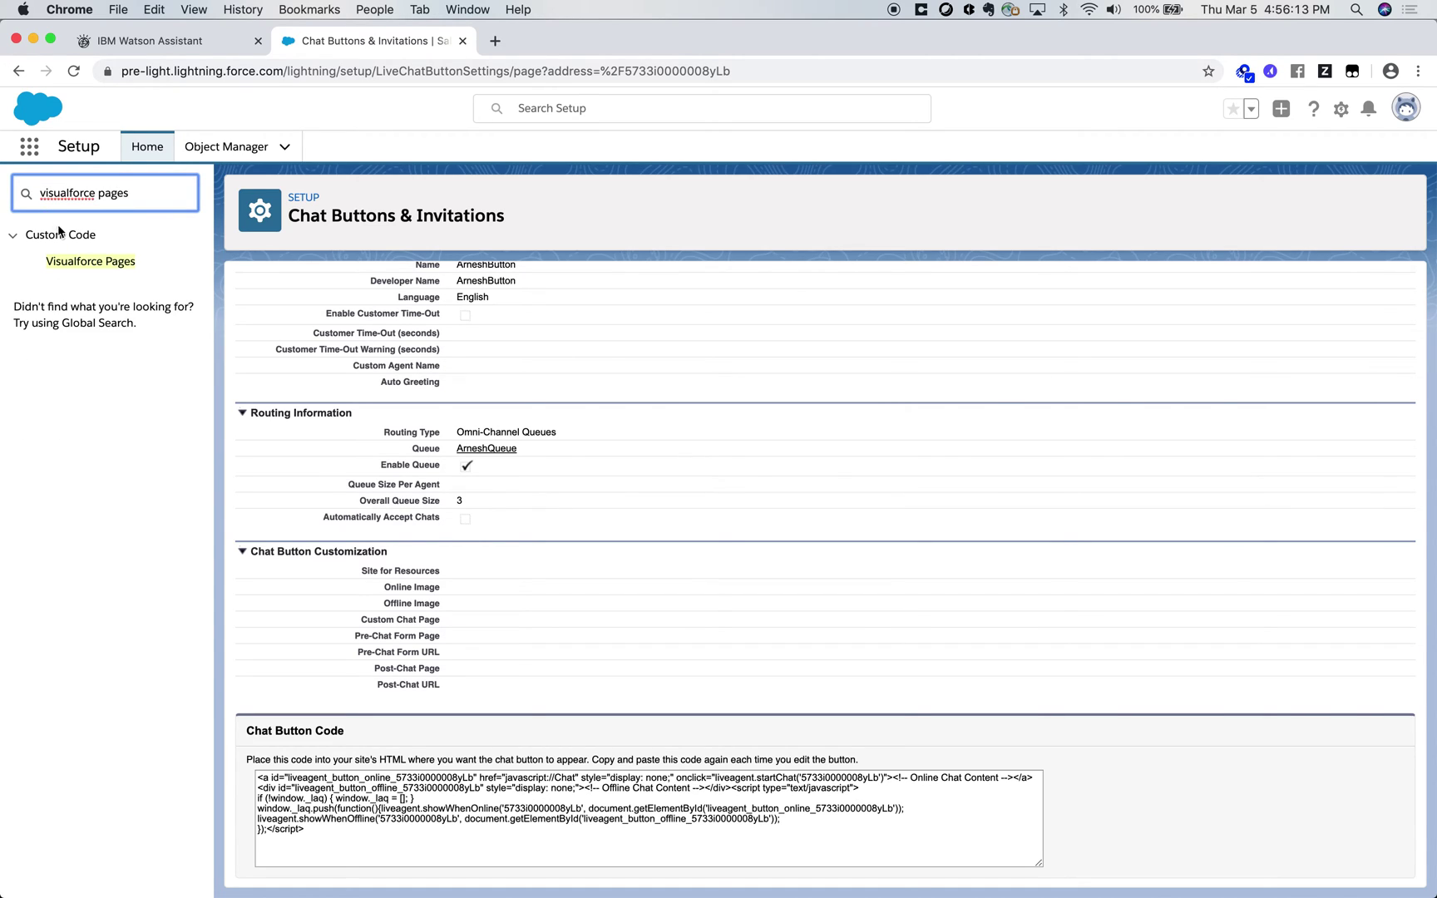
click(75, 260)
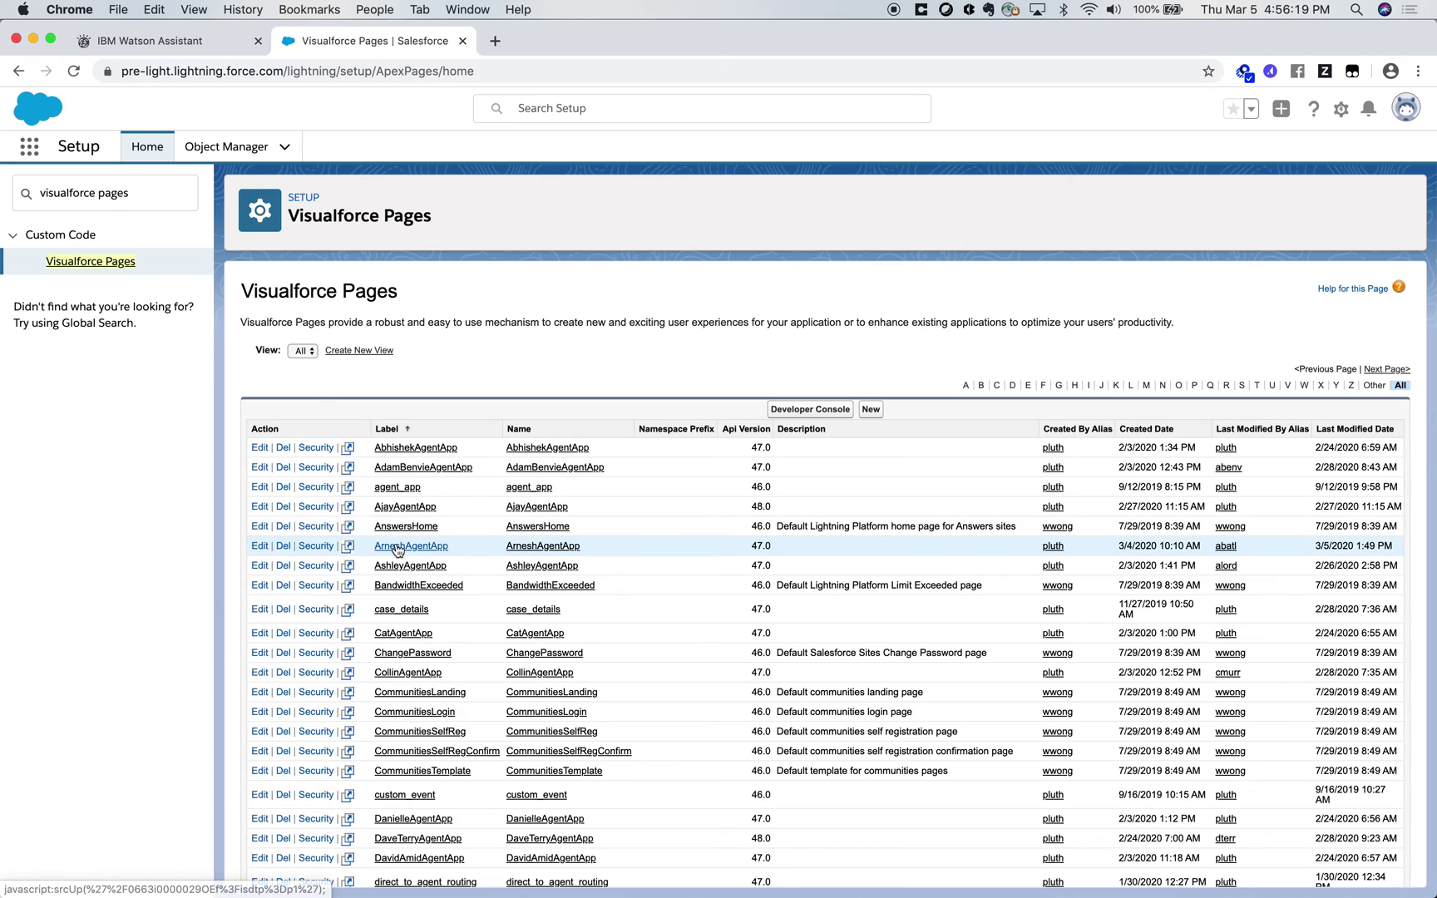
click(261, 547)
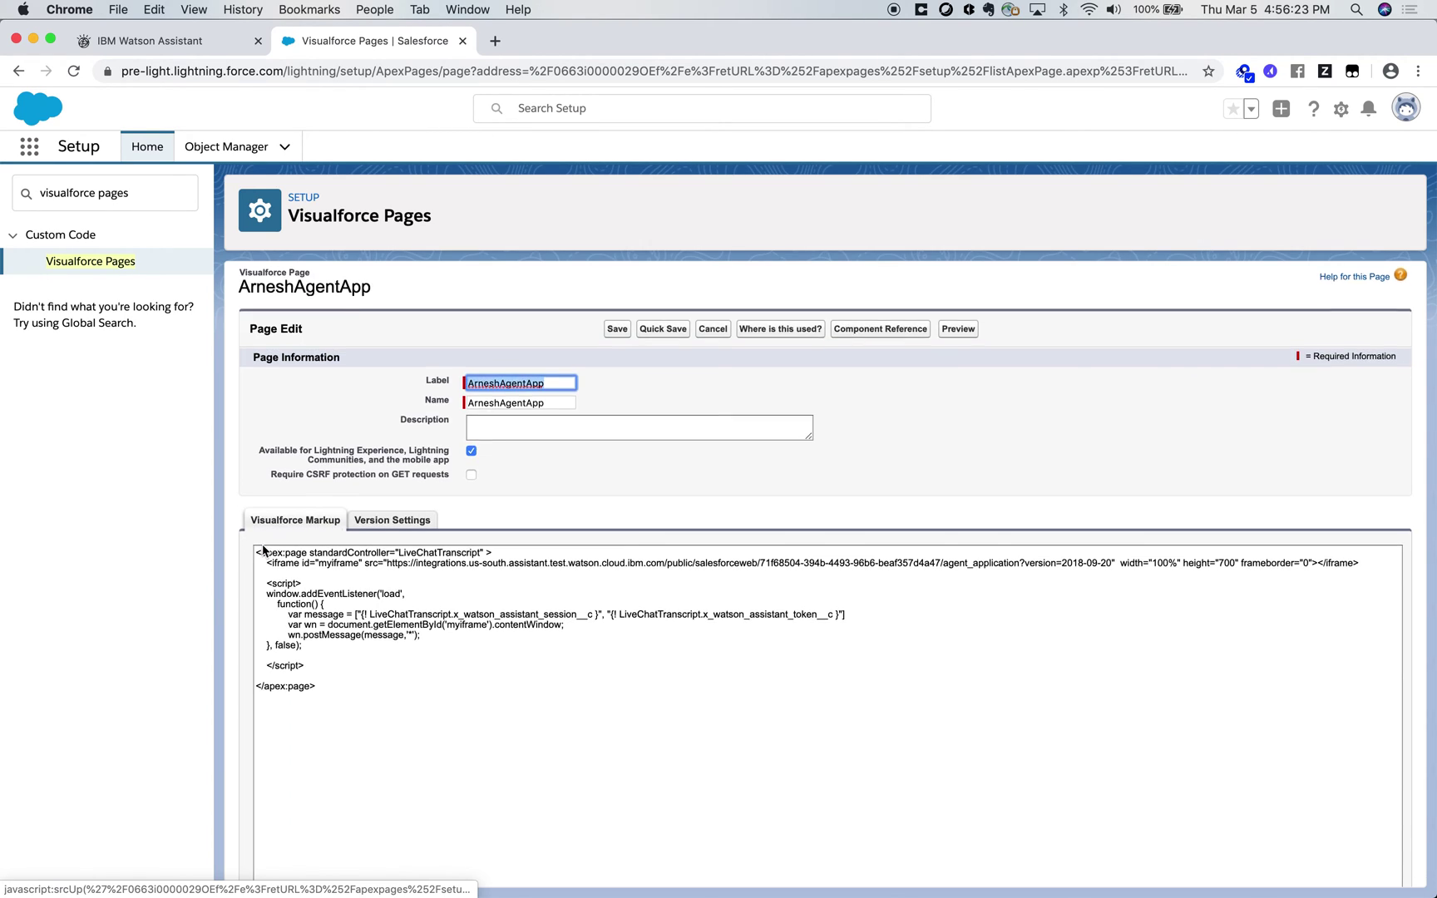
Replace the page's markup with the Watson Assistant snippet and save
drag(396, 654, 280, 473)
key(BackSpace)
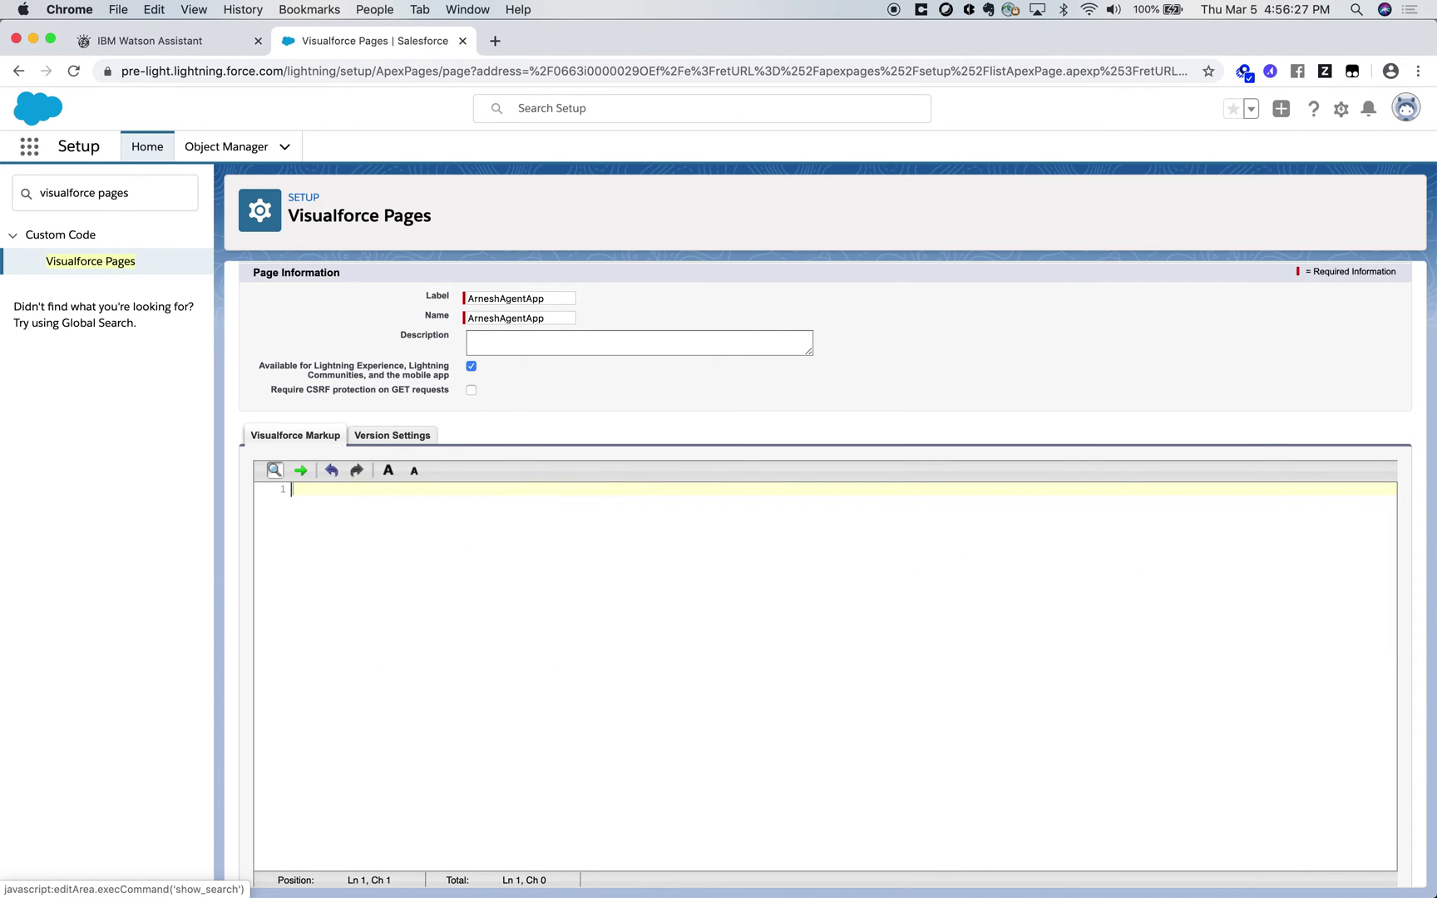
key(super+v)
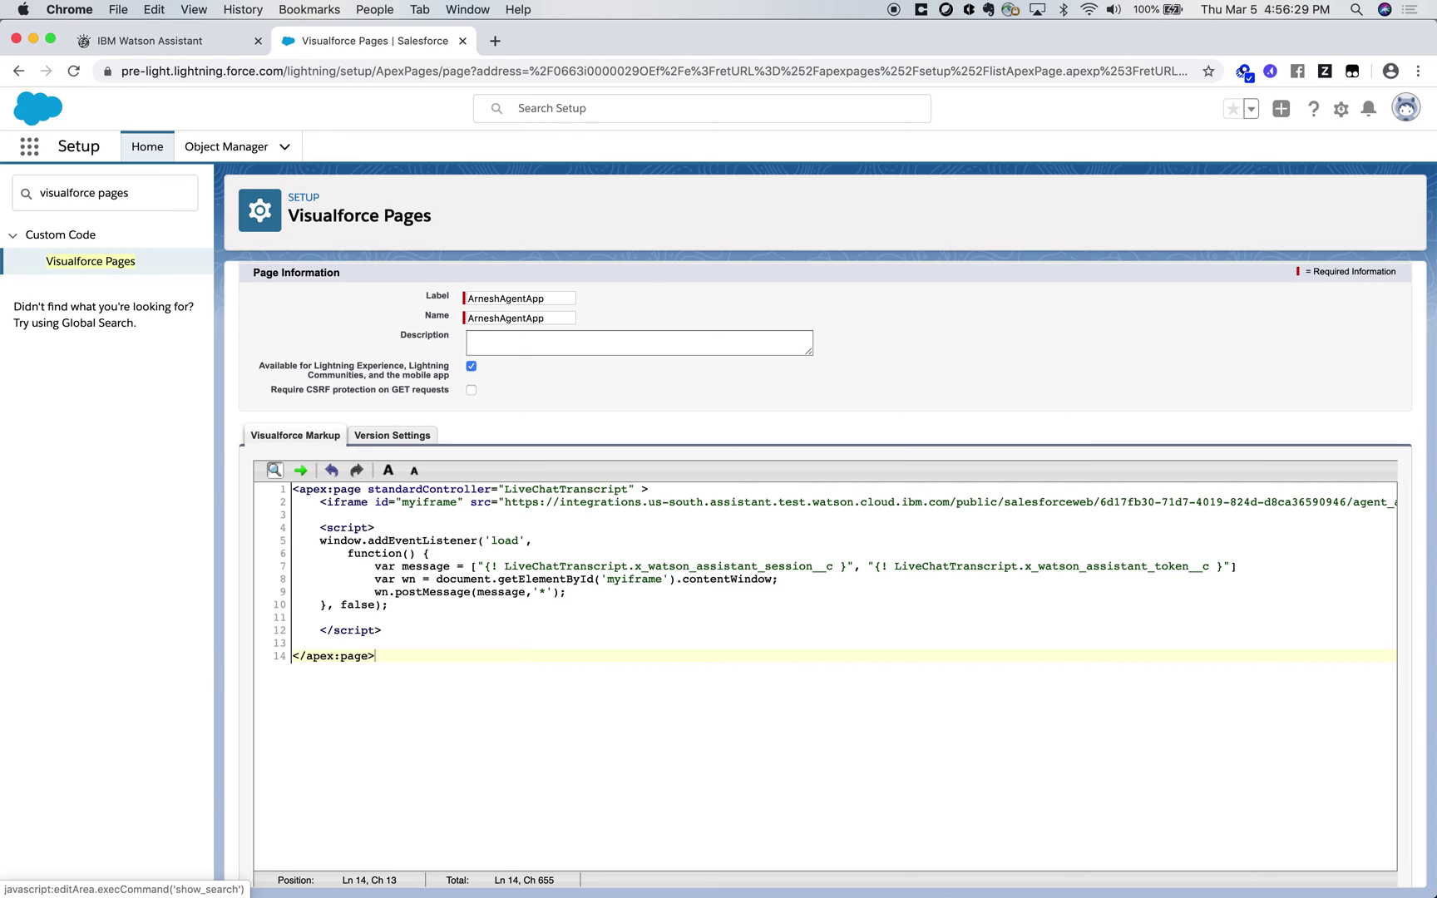
scroll(418, 456, up, 3)
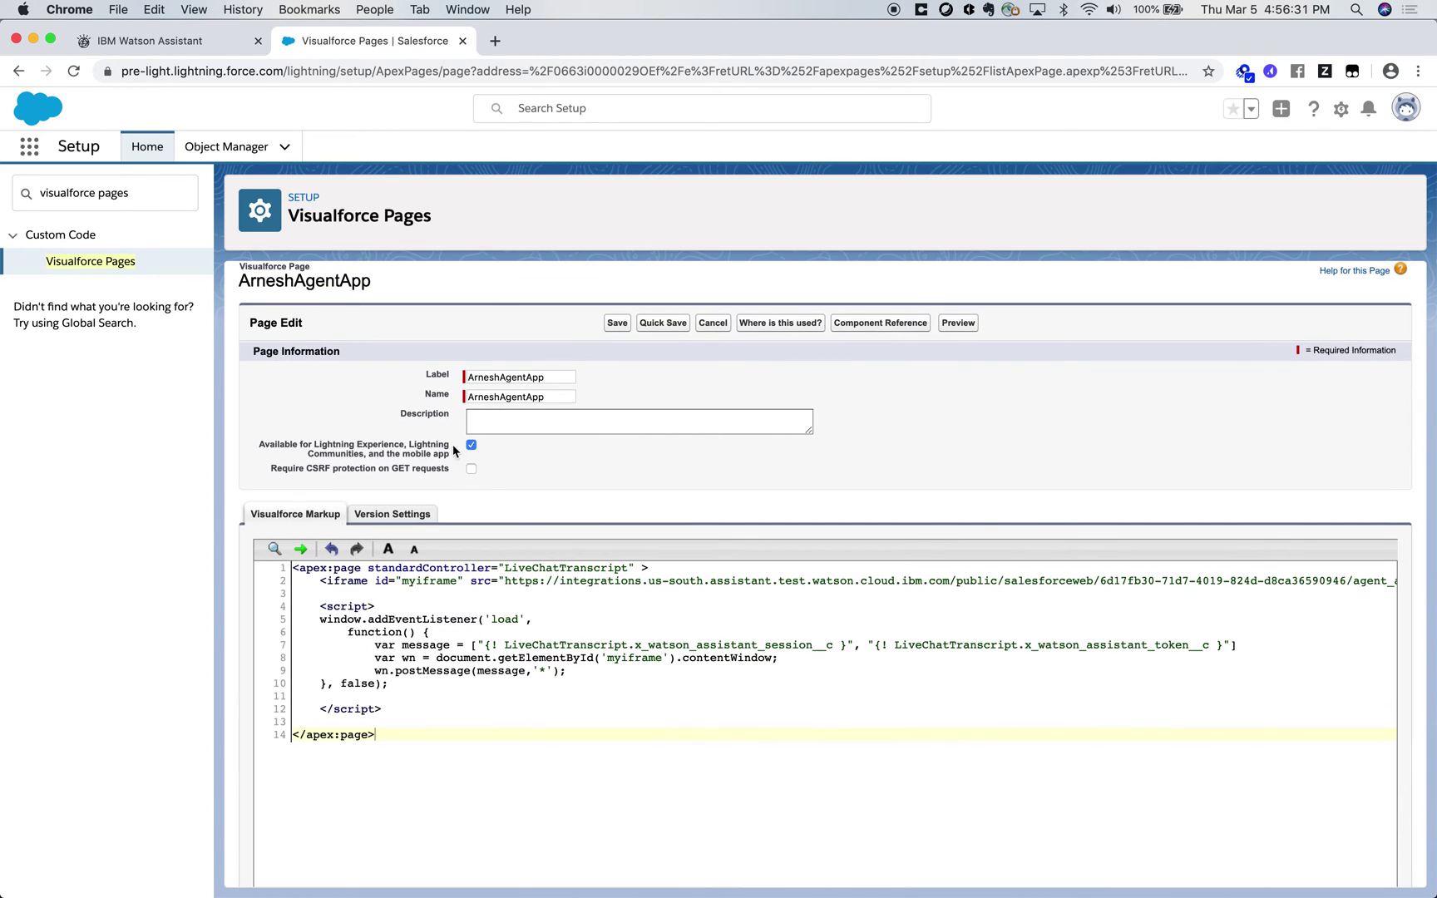
click(617, 324)
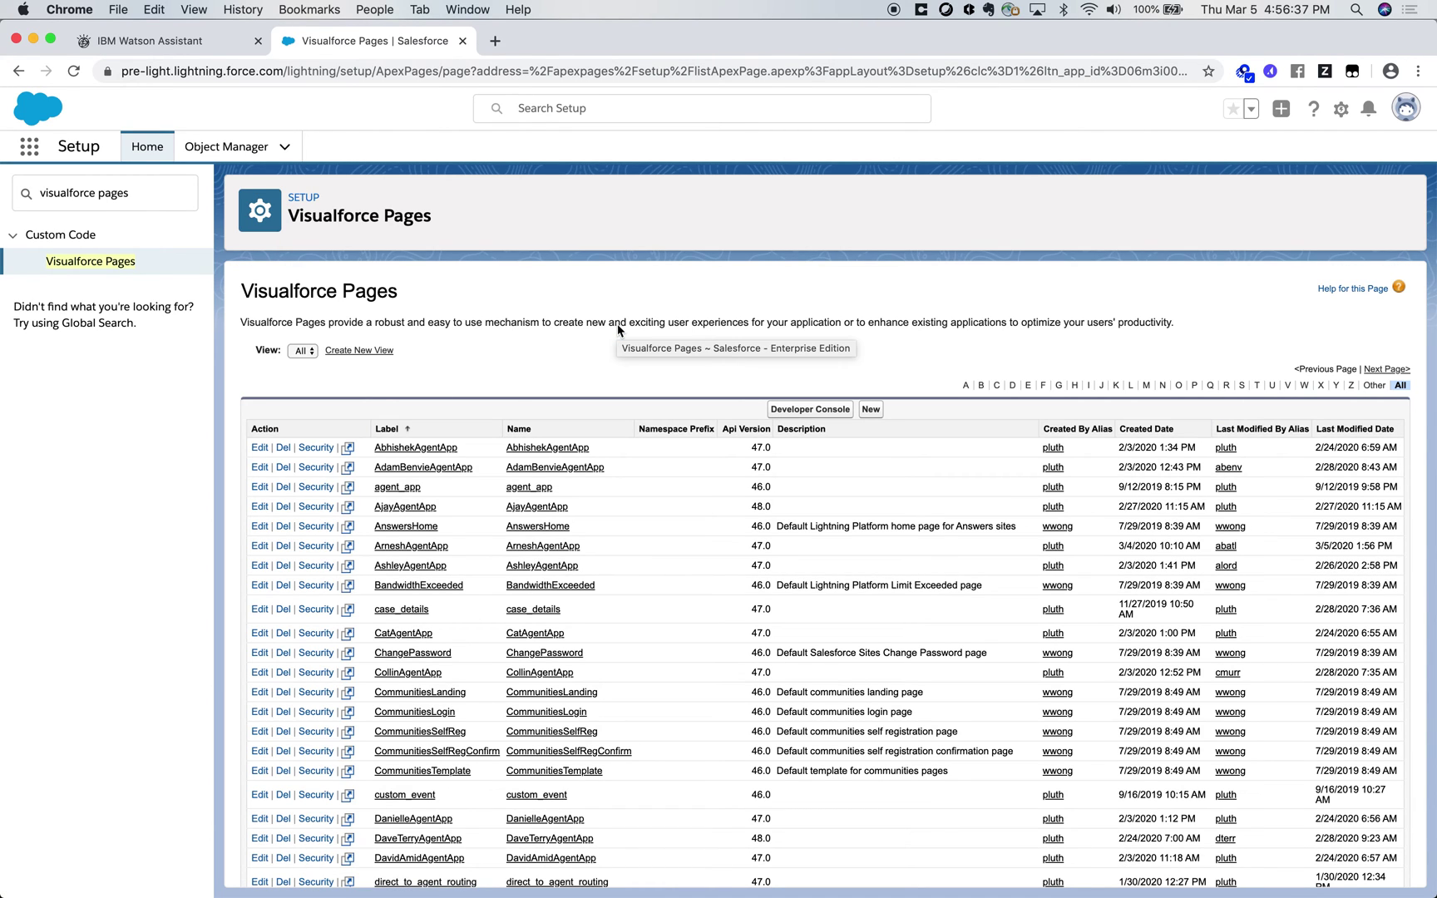
Complete the Salesforce agent-console step and save the Web Chat SF integration settings
click(177, 42)
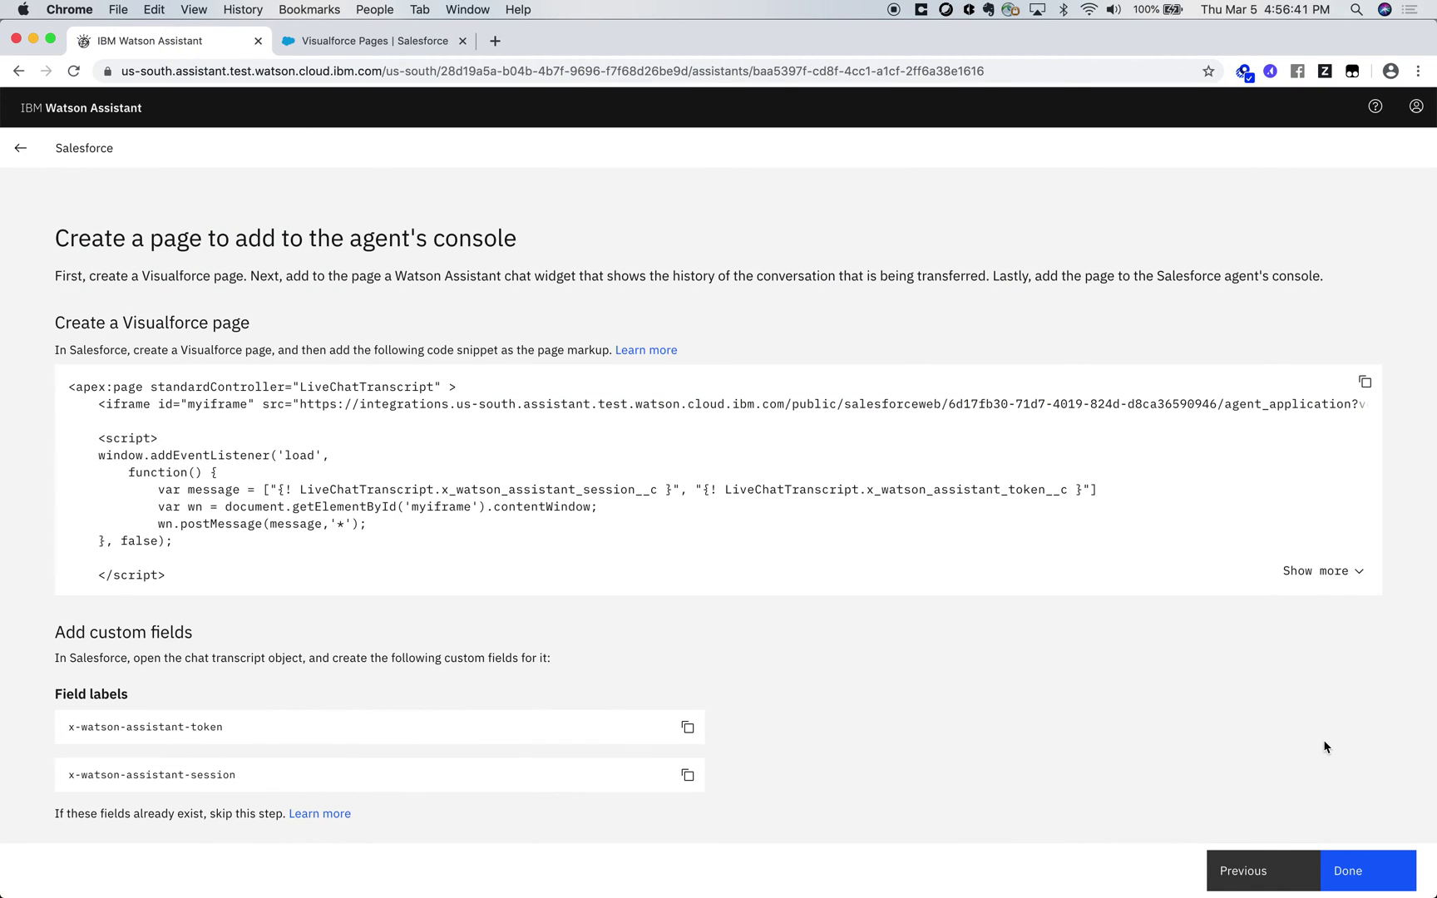
click(1339, 866)
scroll(1056, 793, down, 2)
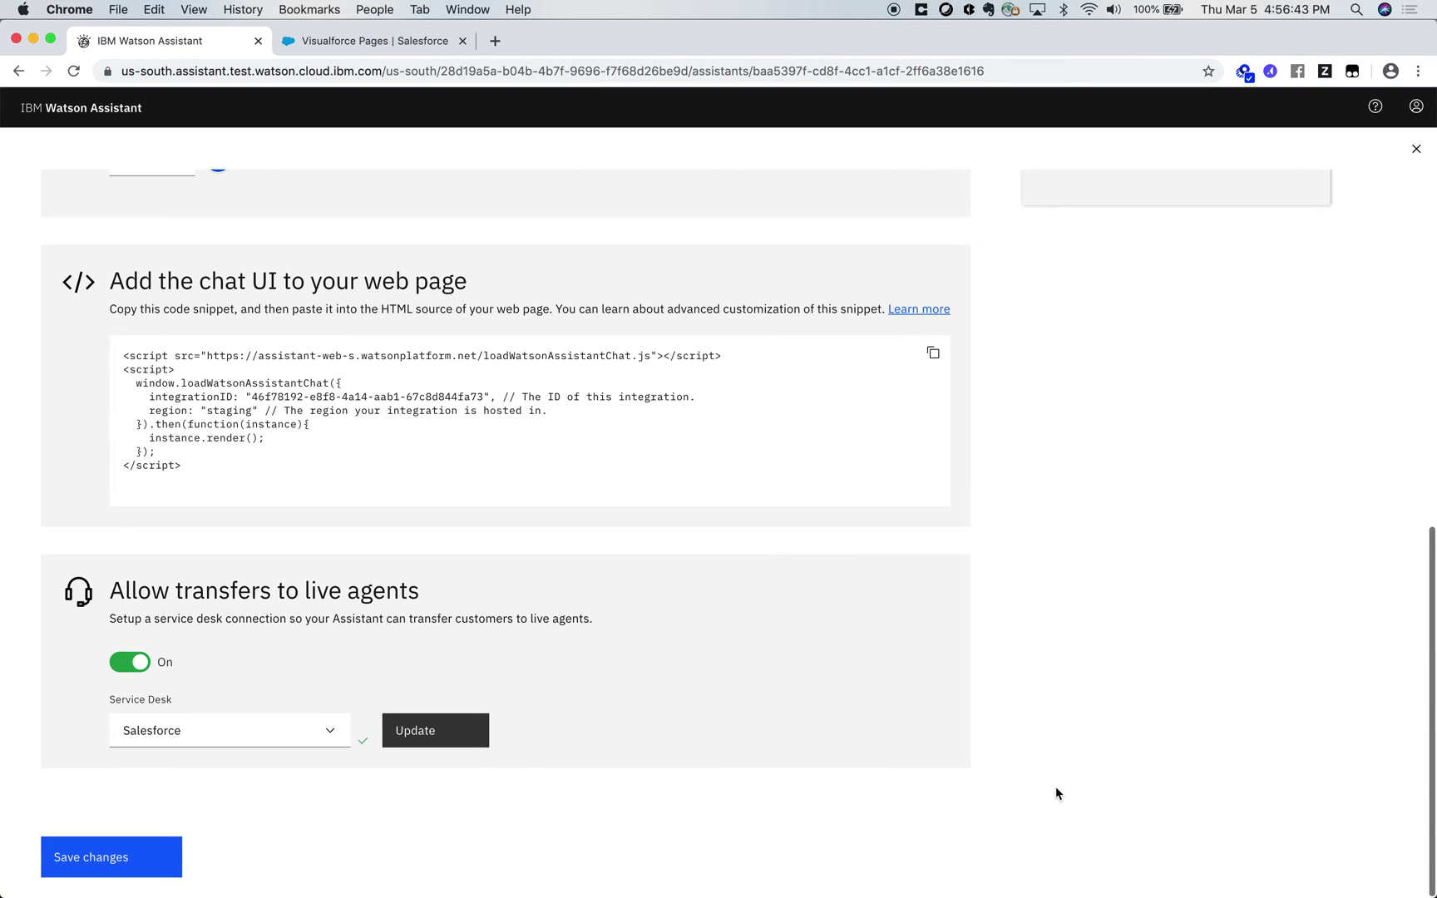
click(148, 865)
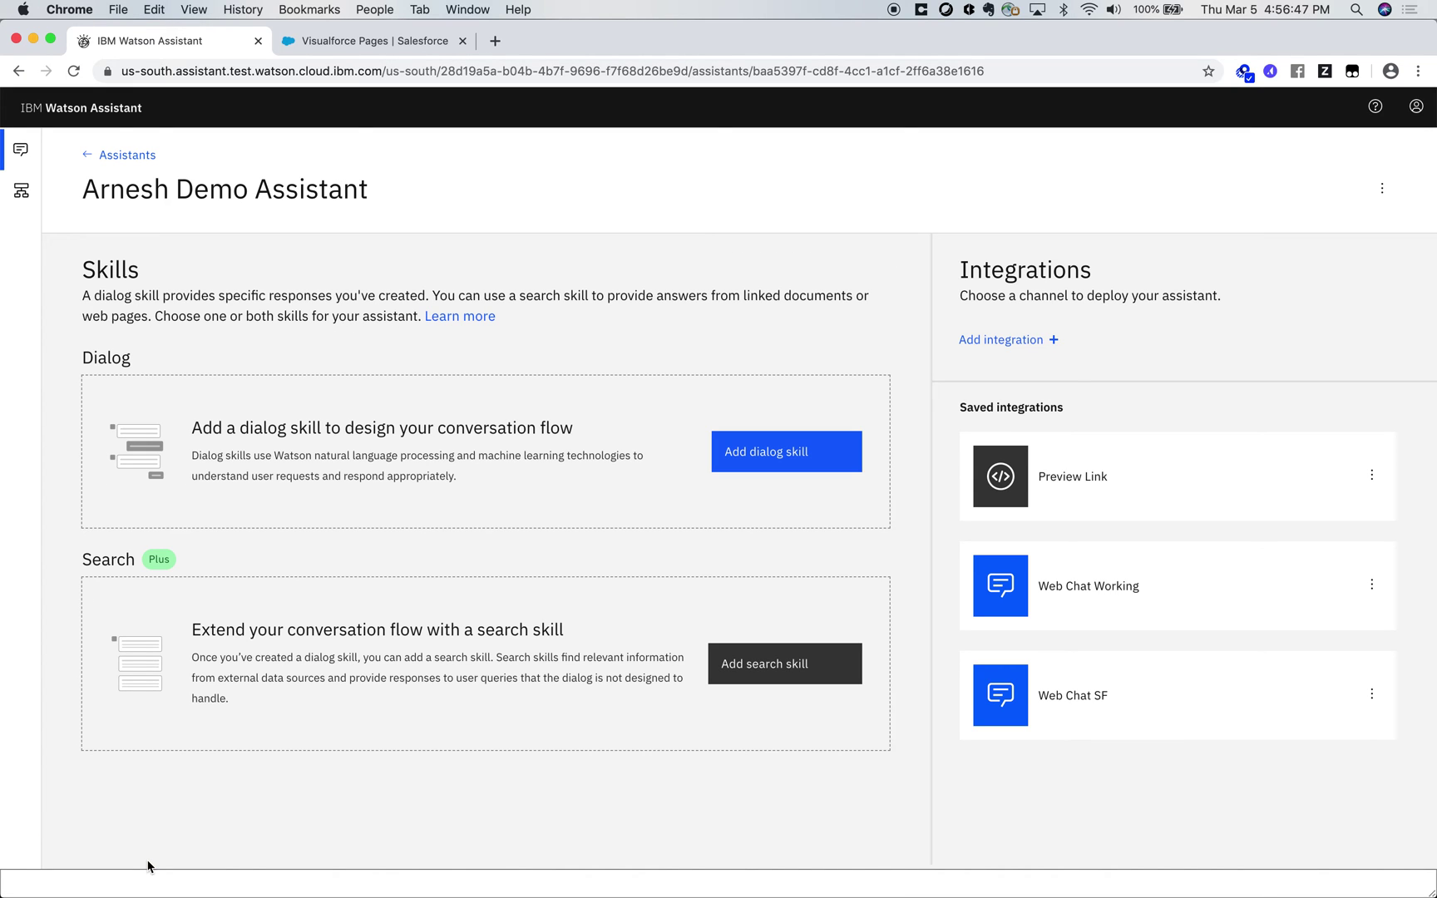
click(354, 46)
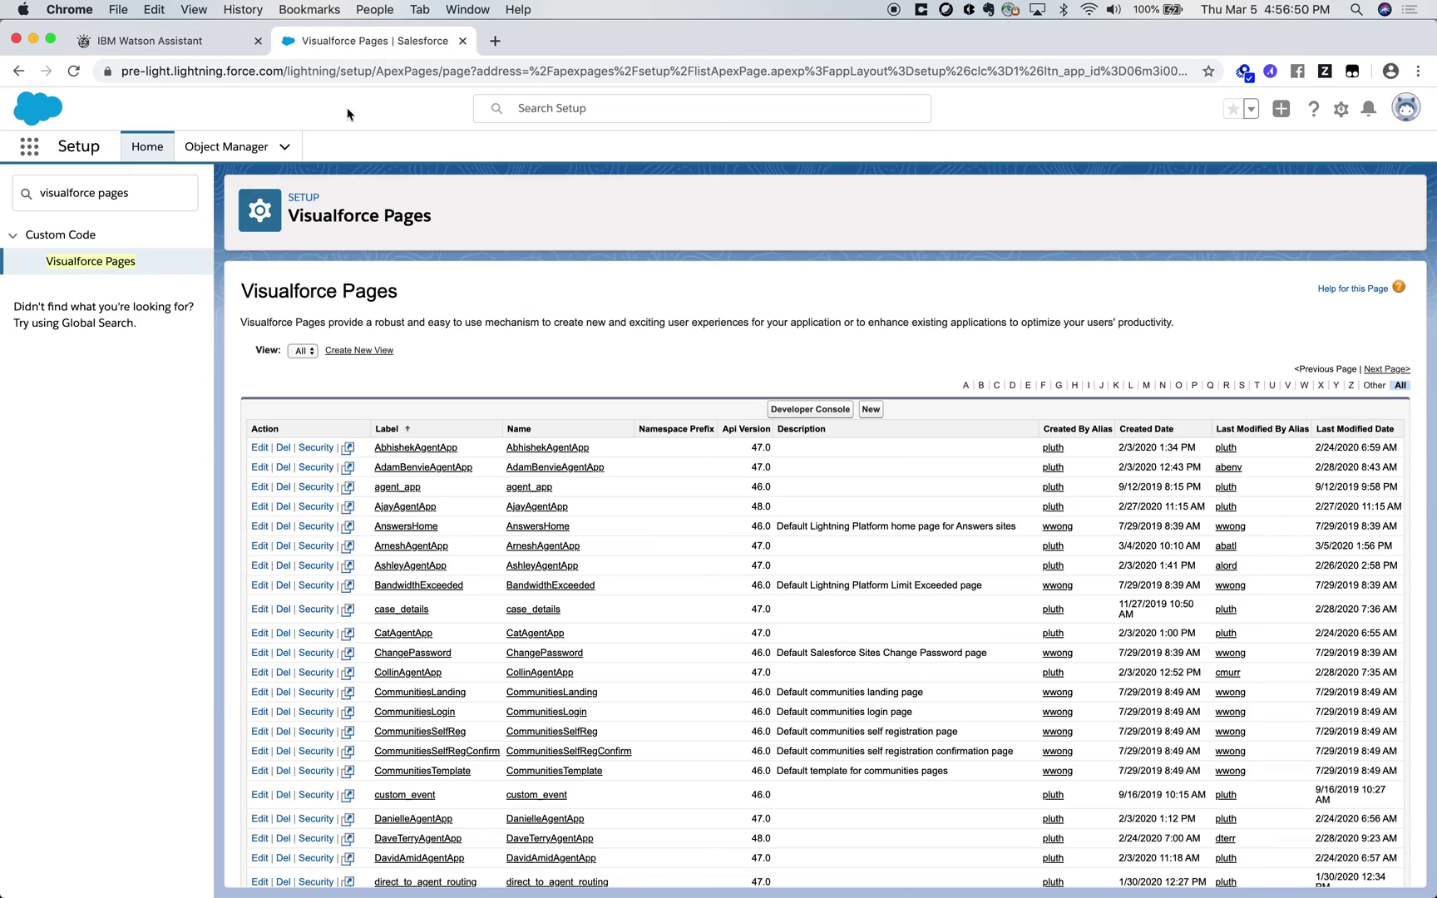
Find 'arnesh' in the App Launcher and open the agent's Lightning console app
click(30, 150)
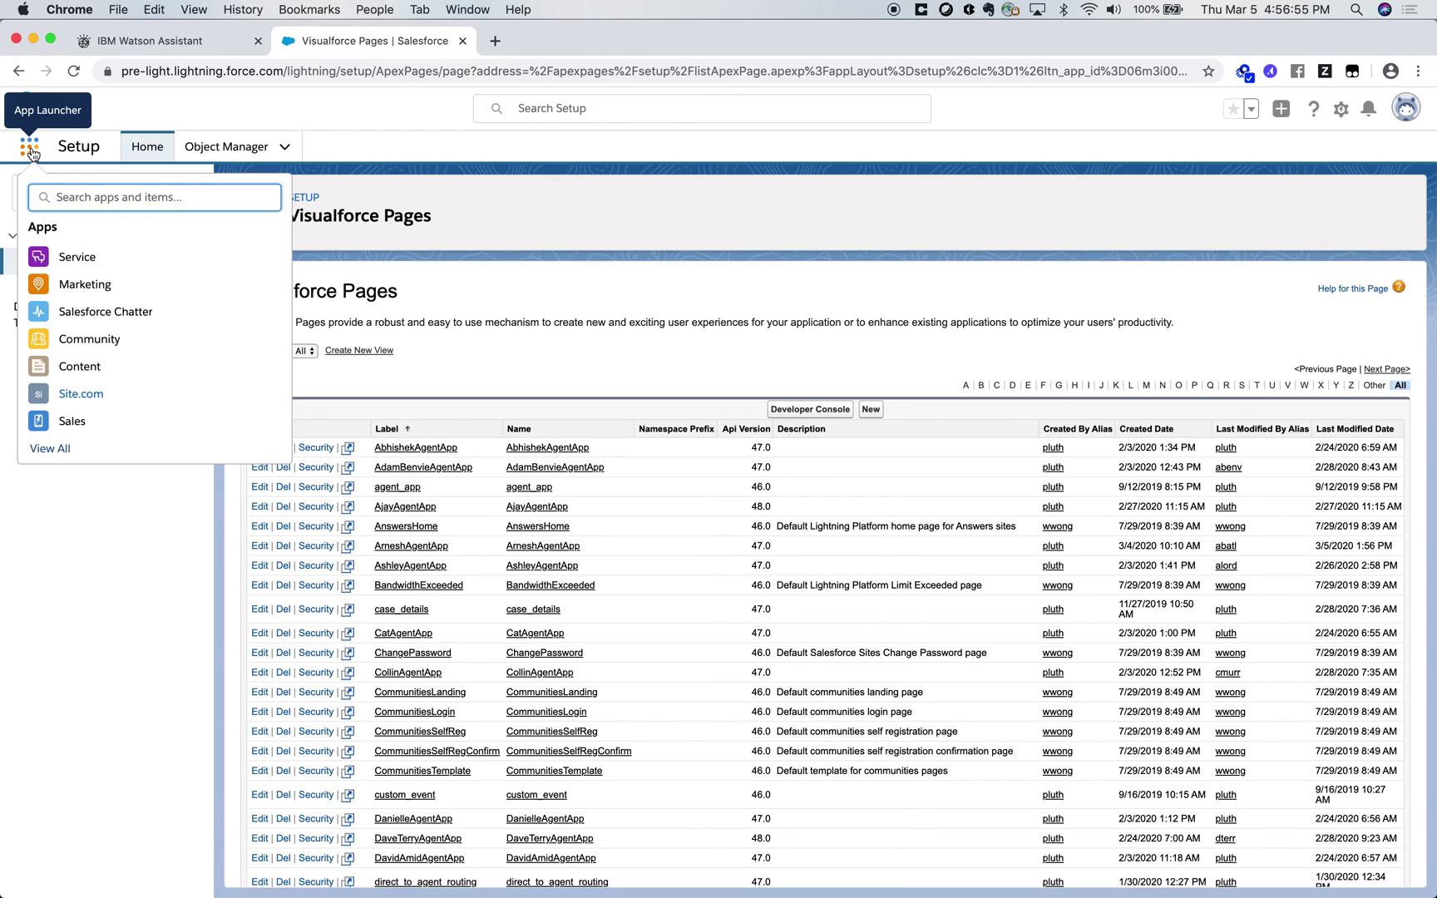
text(arnesh)
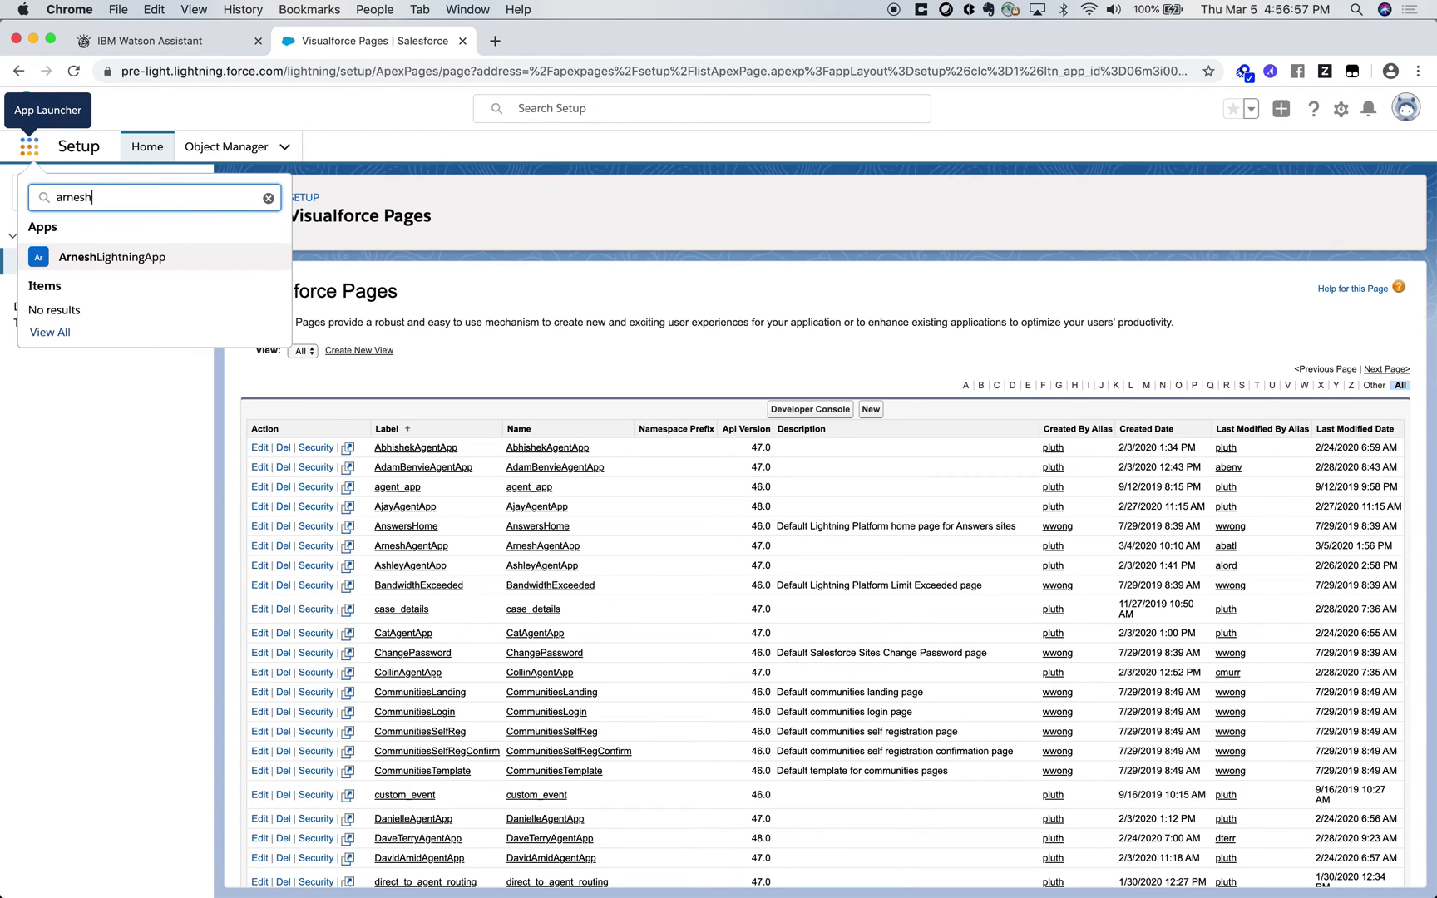
click(114, 257)
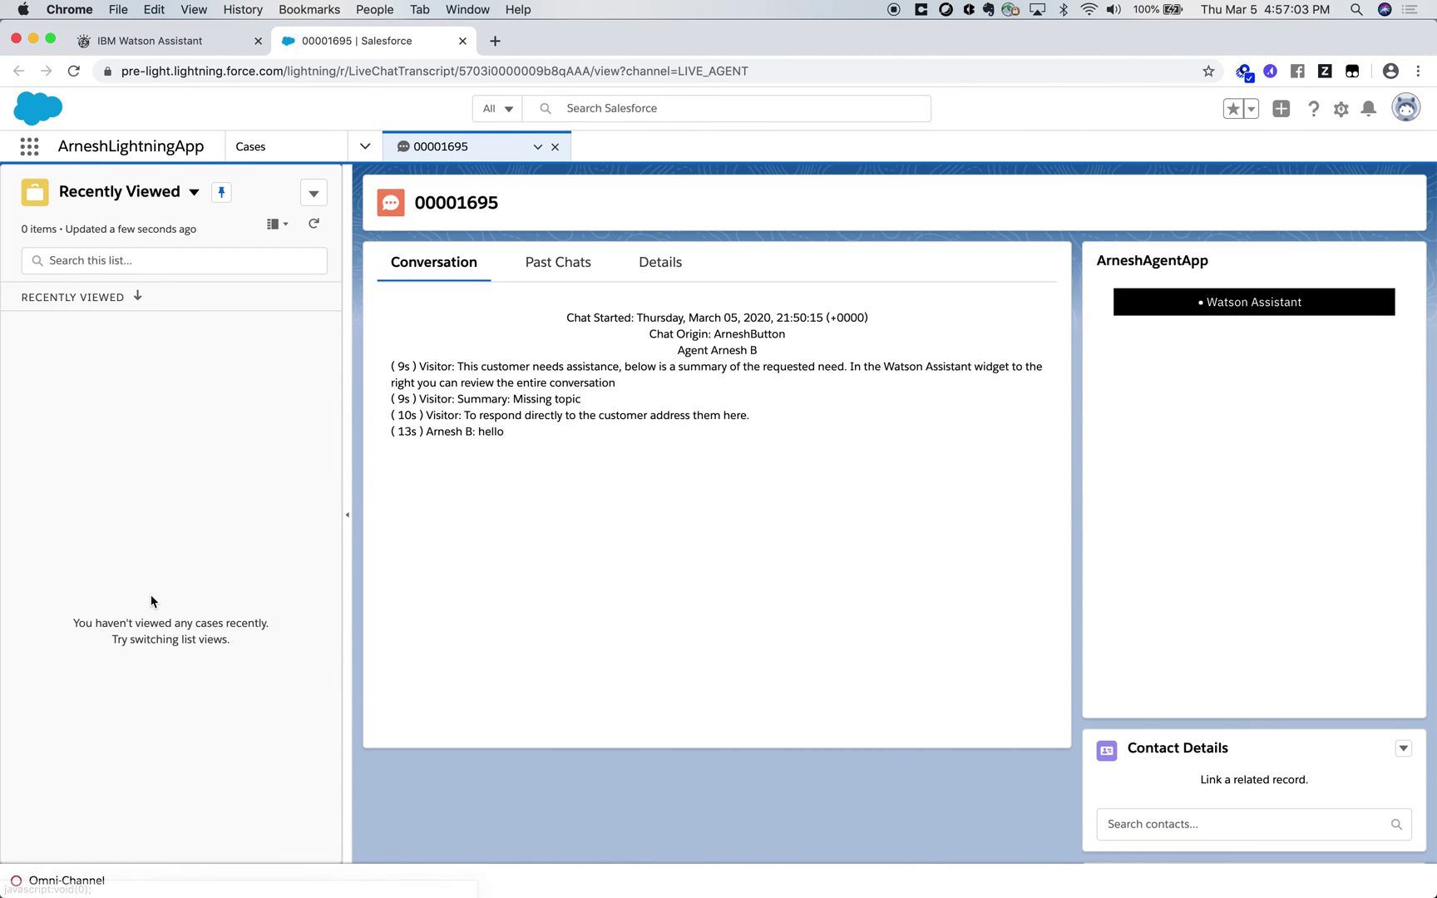
Set the Omni-Channel status to Available - Chat
click(83, 879)
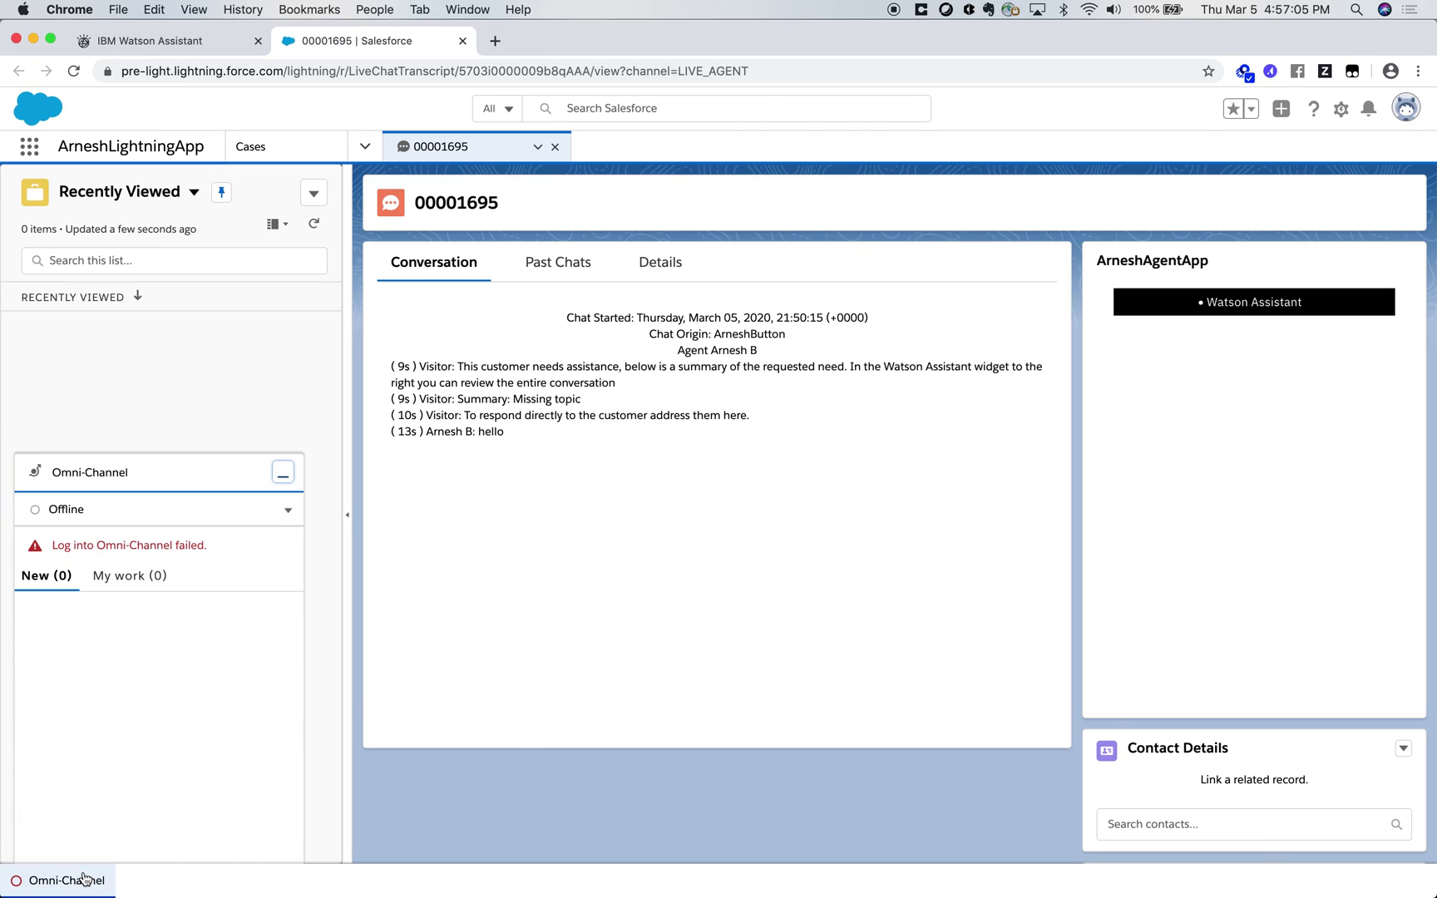
click(286, 511)
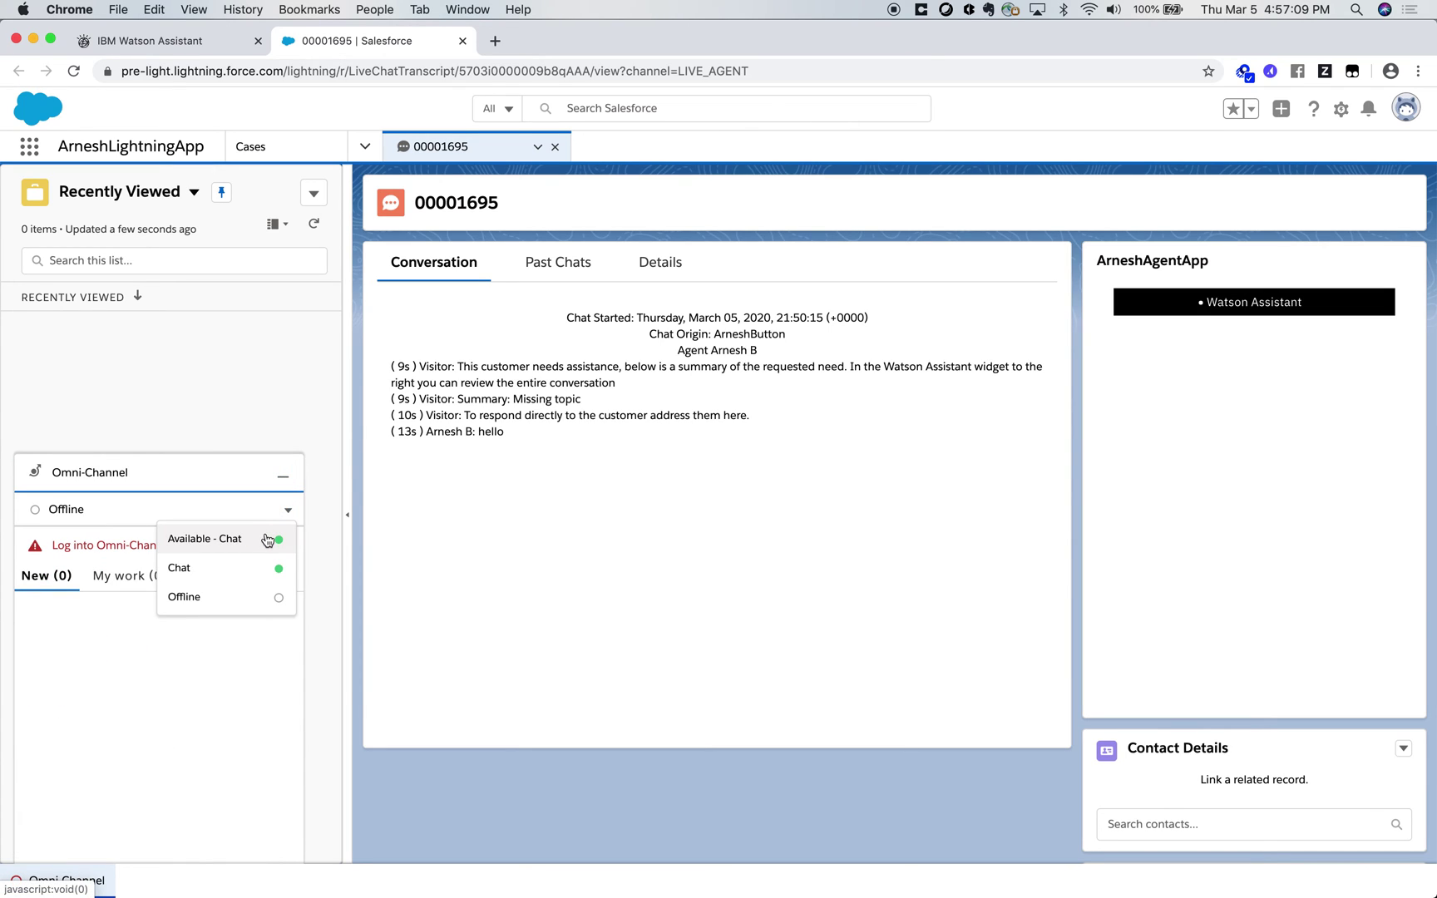
click(266, 541)
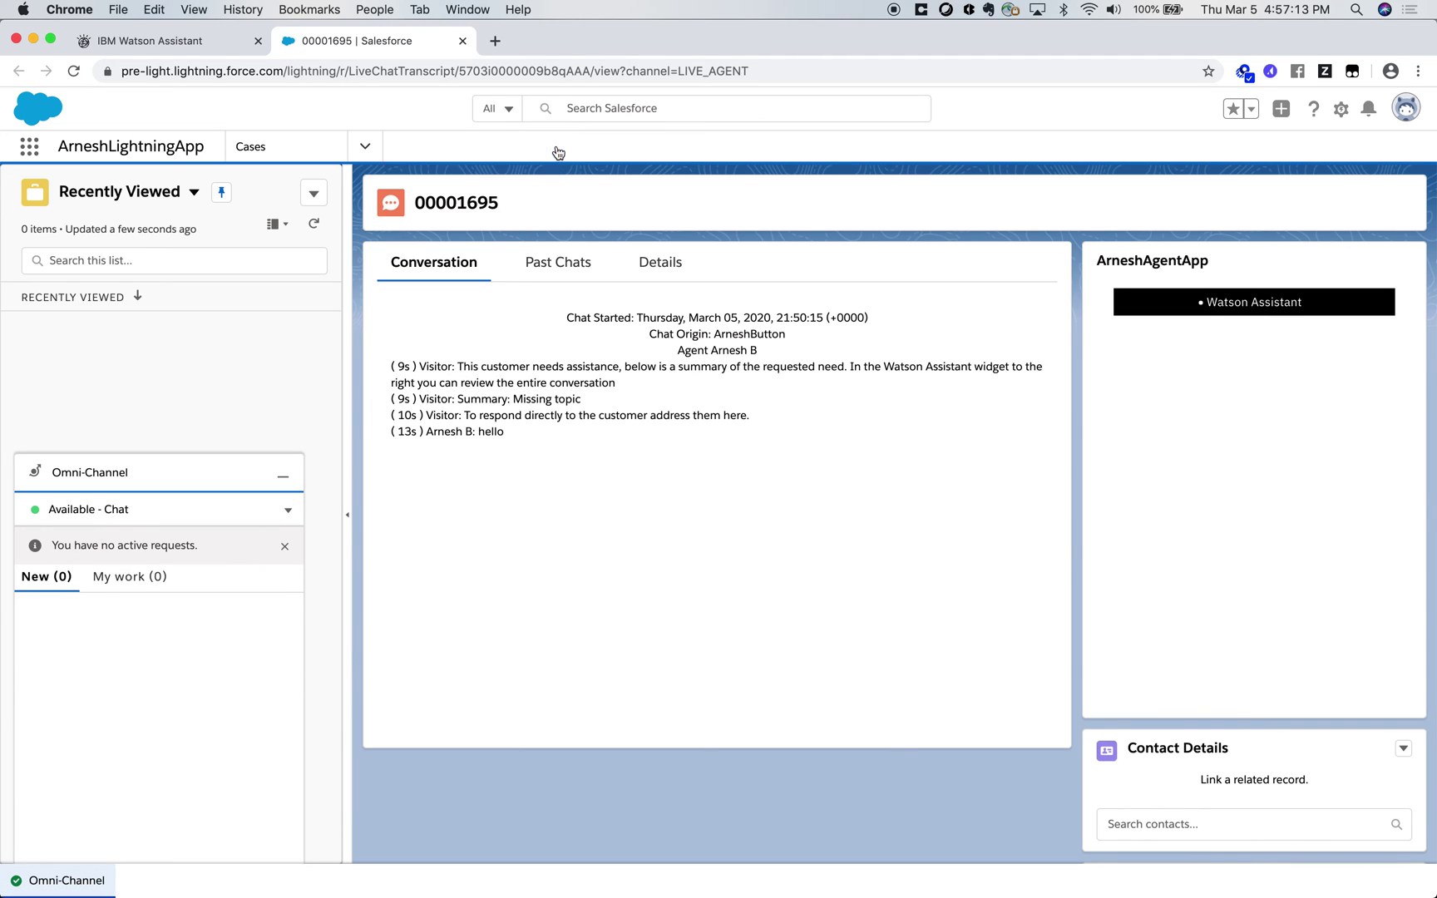
click(555, 146)
Open the Web Chat SF integration and scroll to its chat preview
click(169, 42)
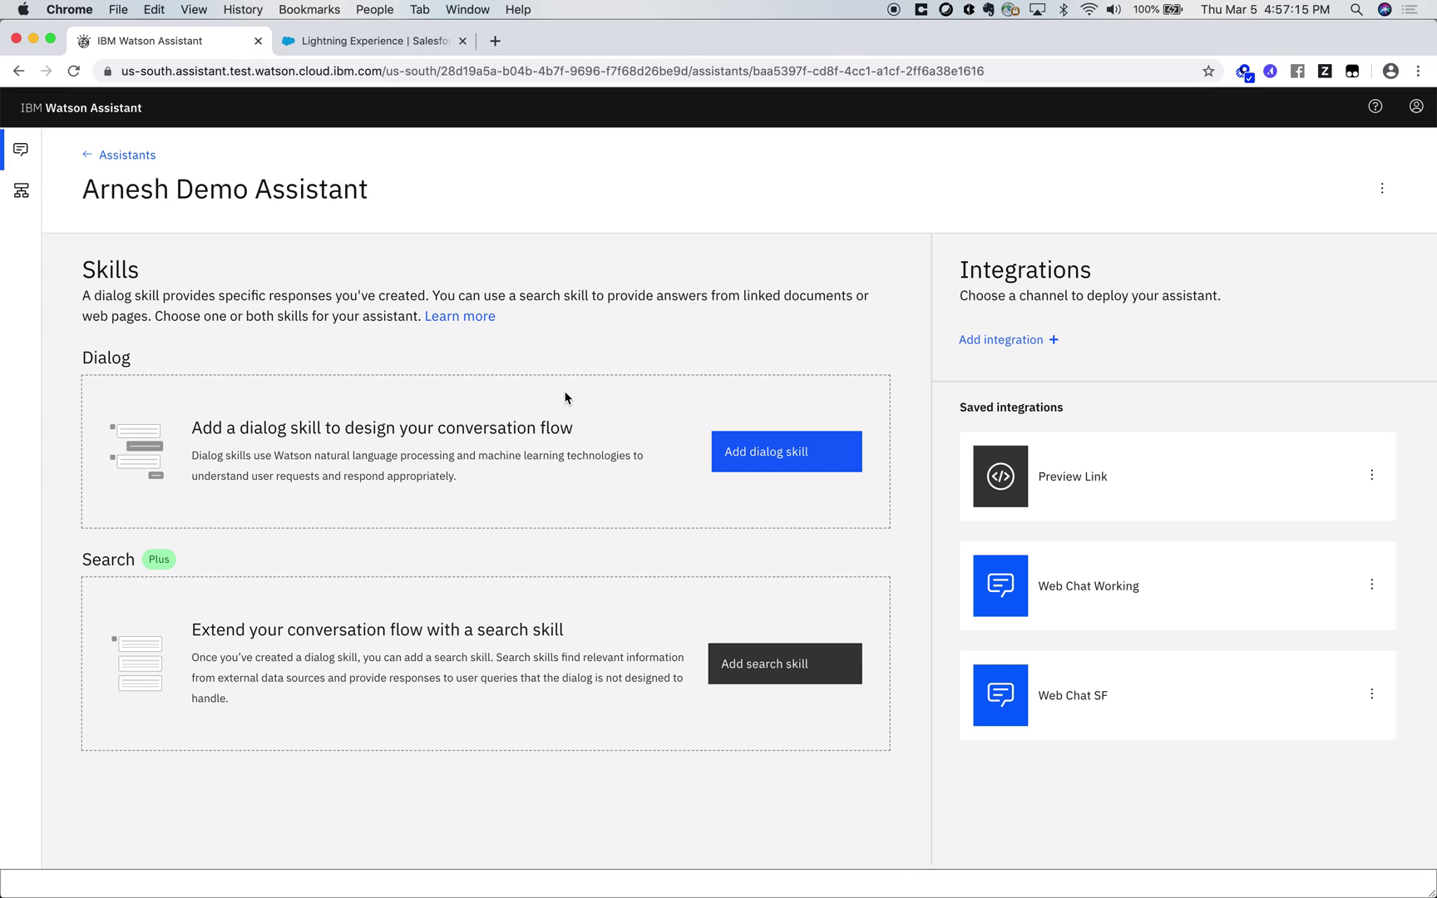
click(1072, 697)
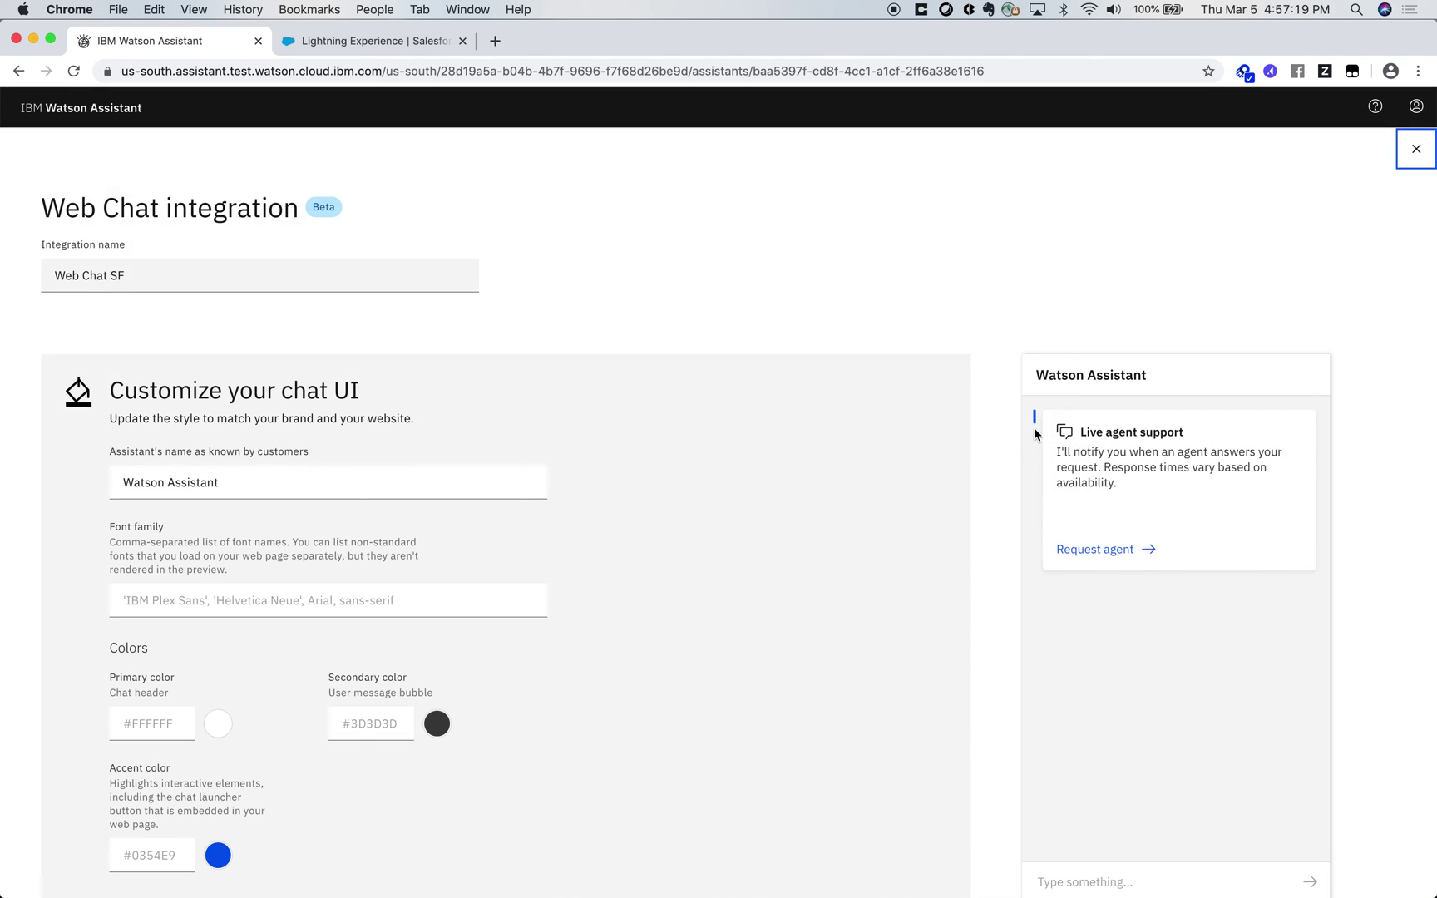
scroll(1273, 574, down, 2)
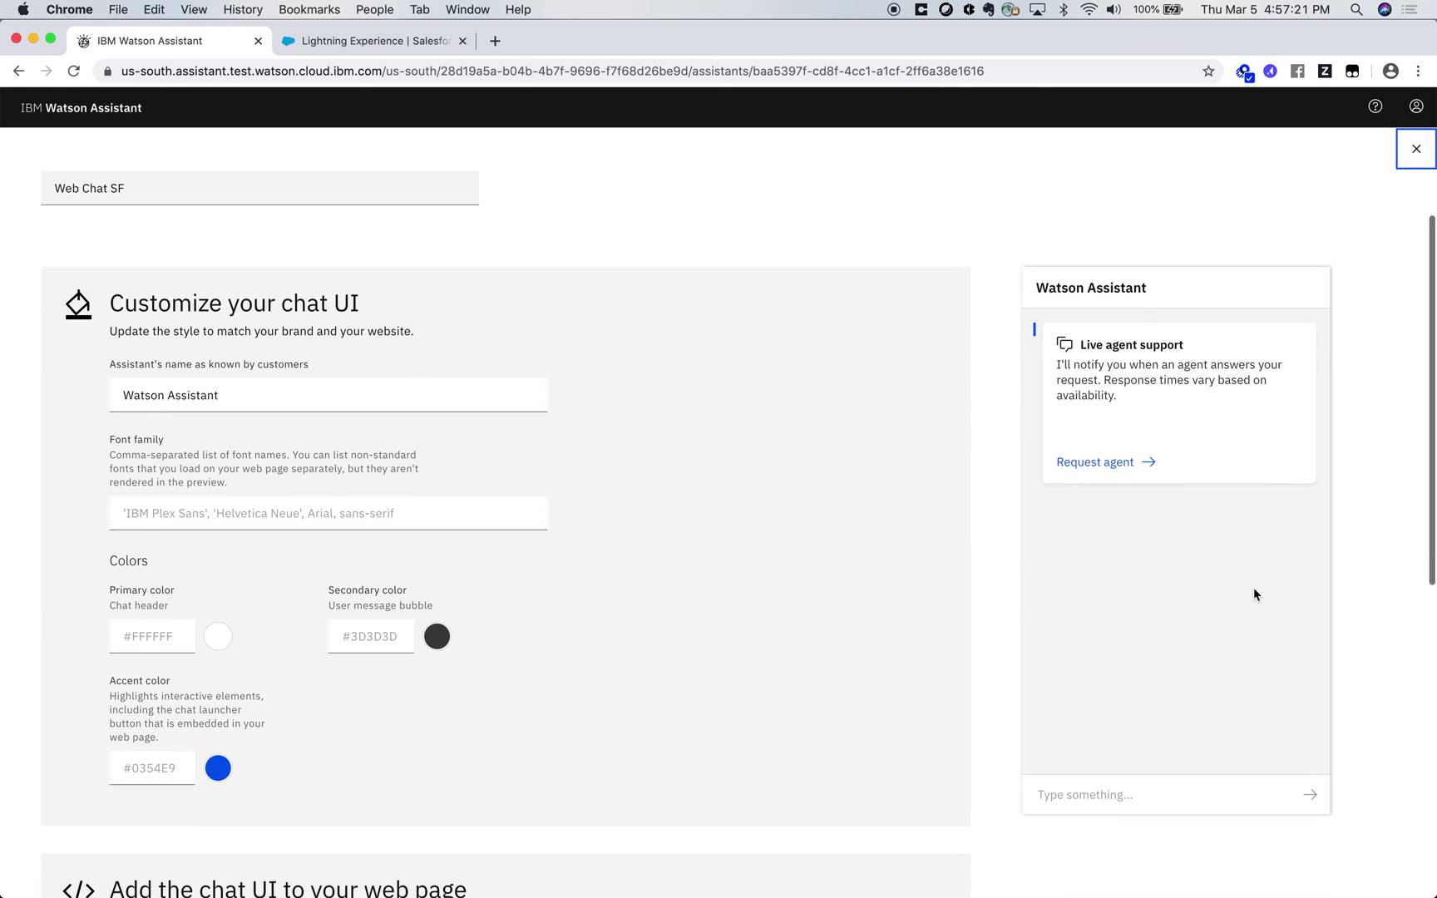
Send 'agent' in the preview chat and request a live agent
click(1145, 781)
text(agent)
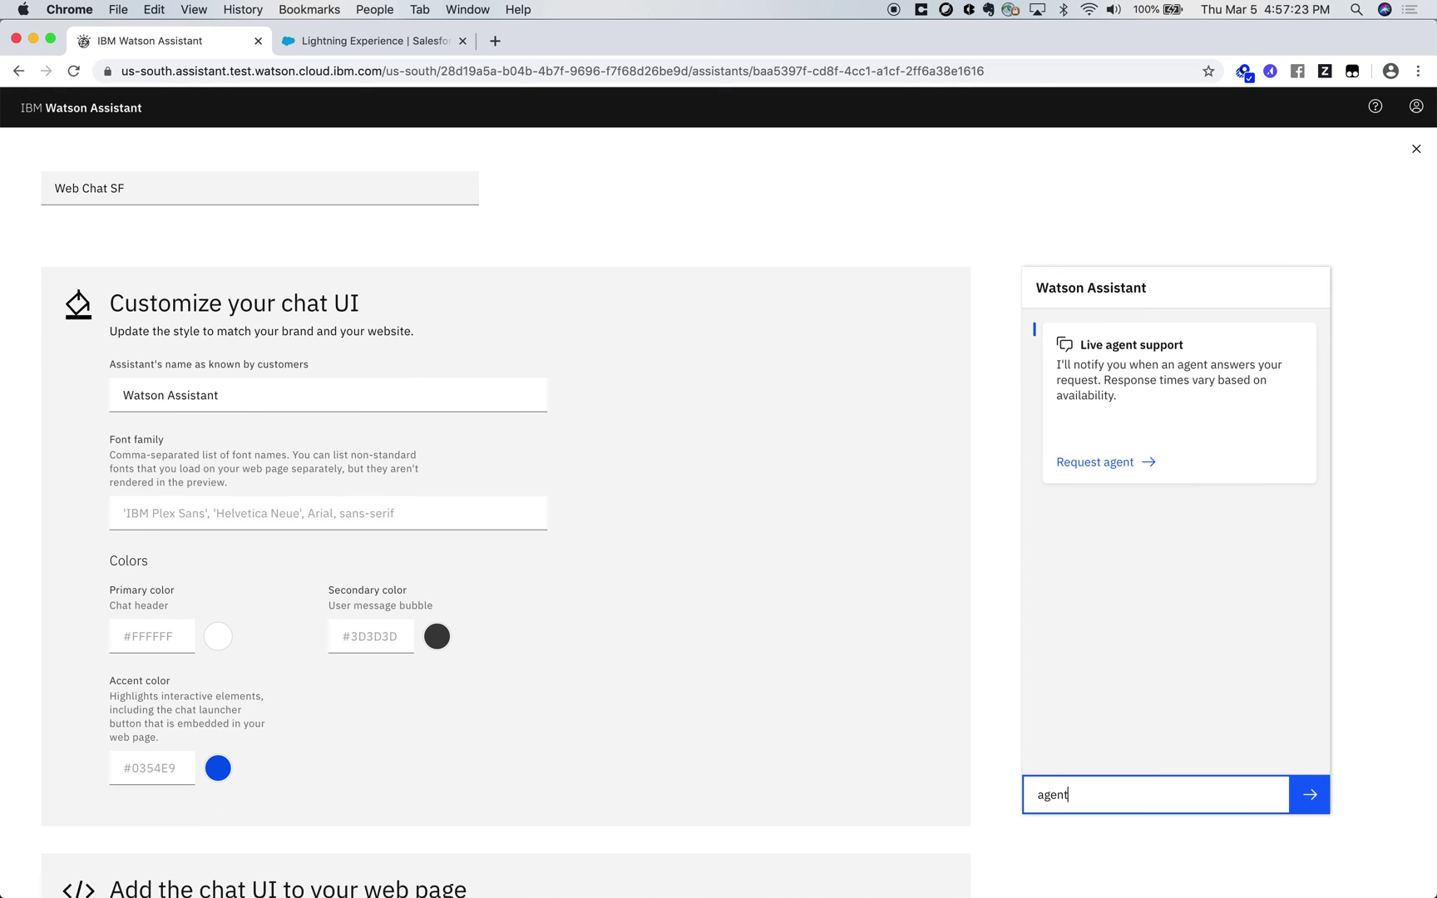
key(Return)
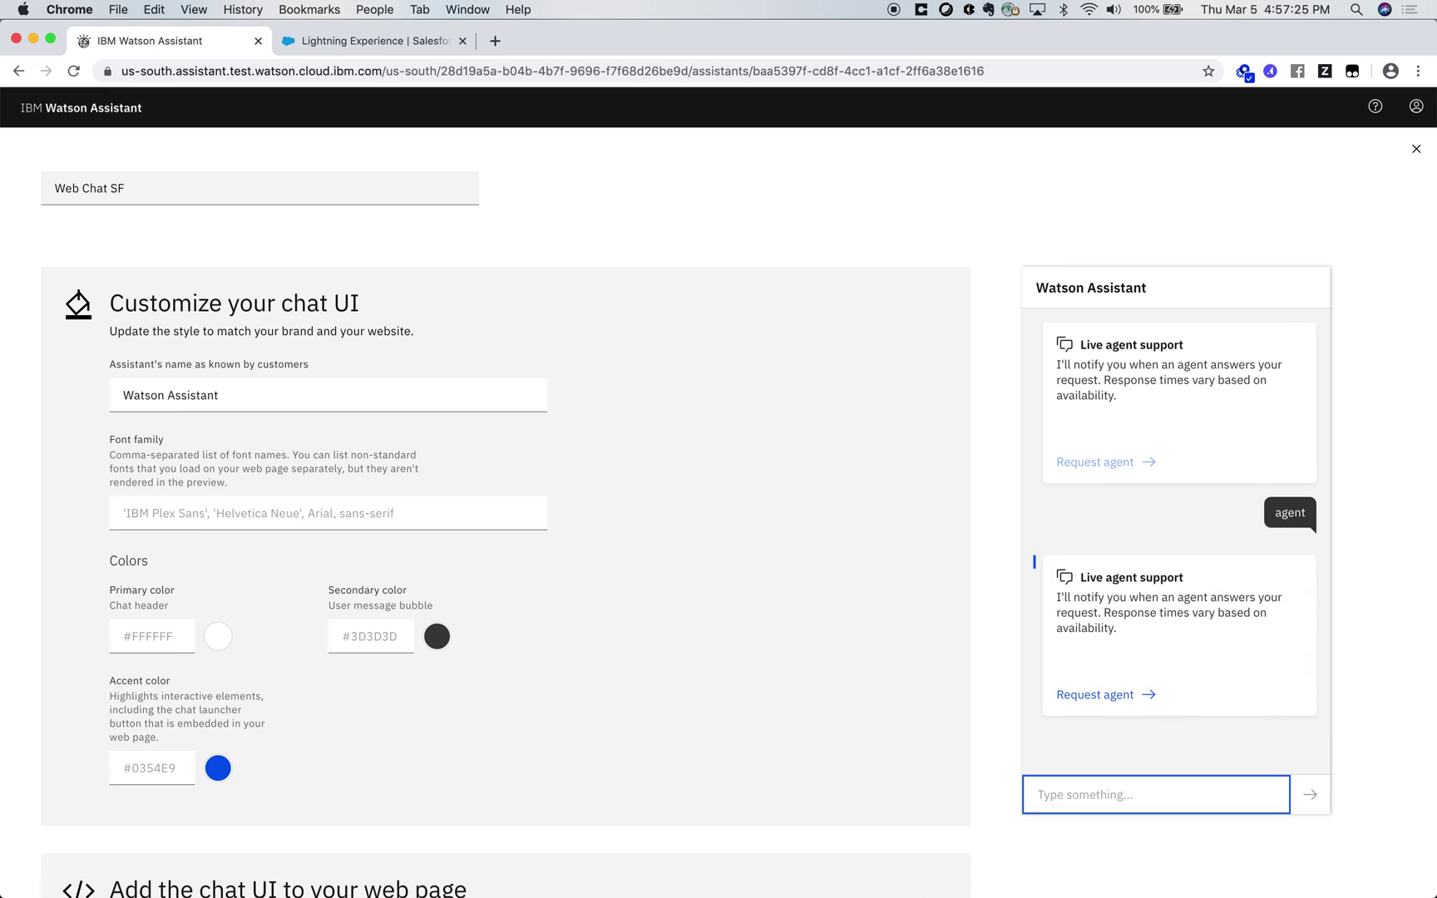
scroll(1116, 661, down, 1)
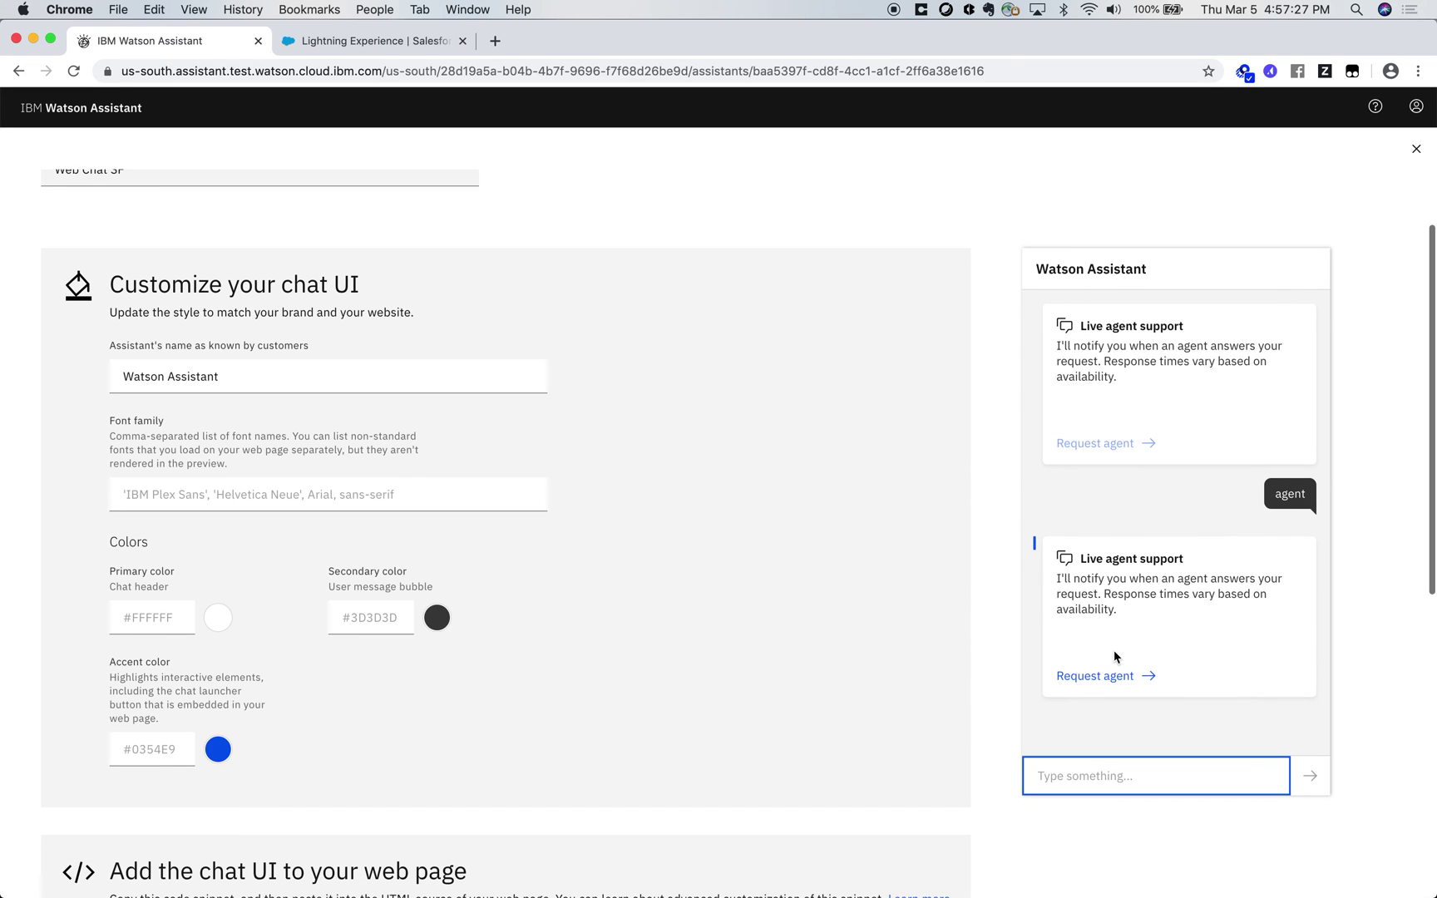
click(1087, 679)
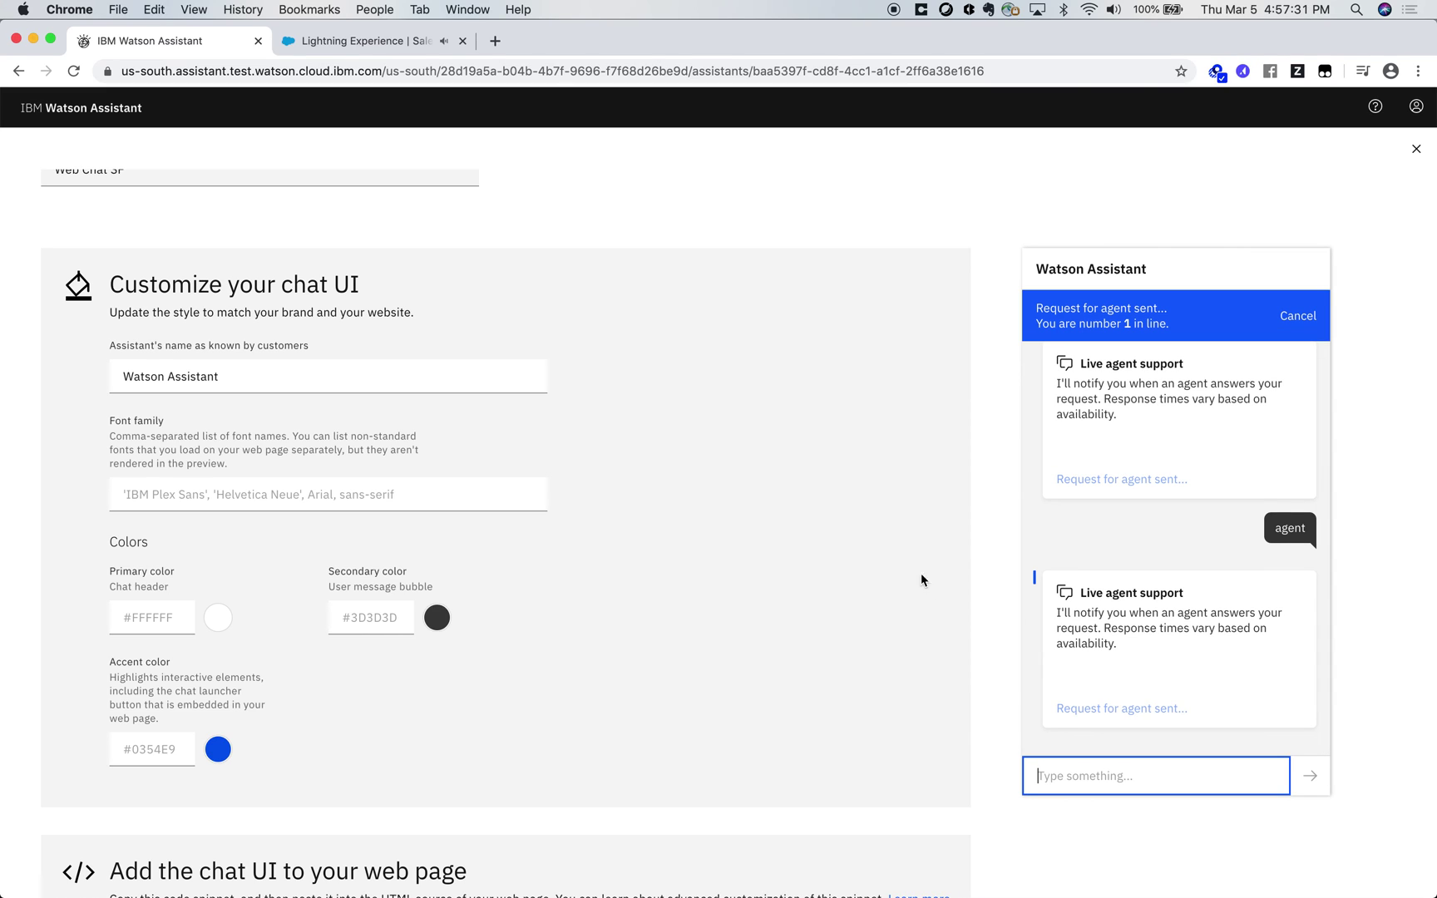
click(360, 46)
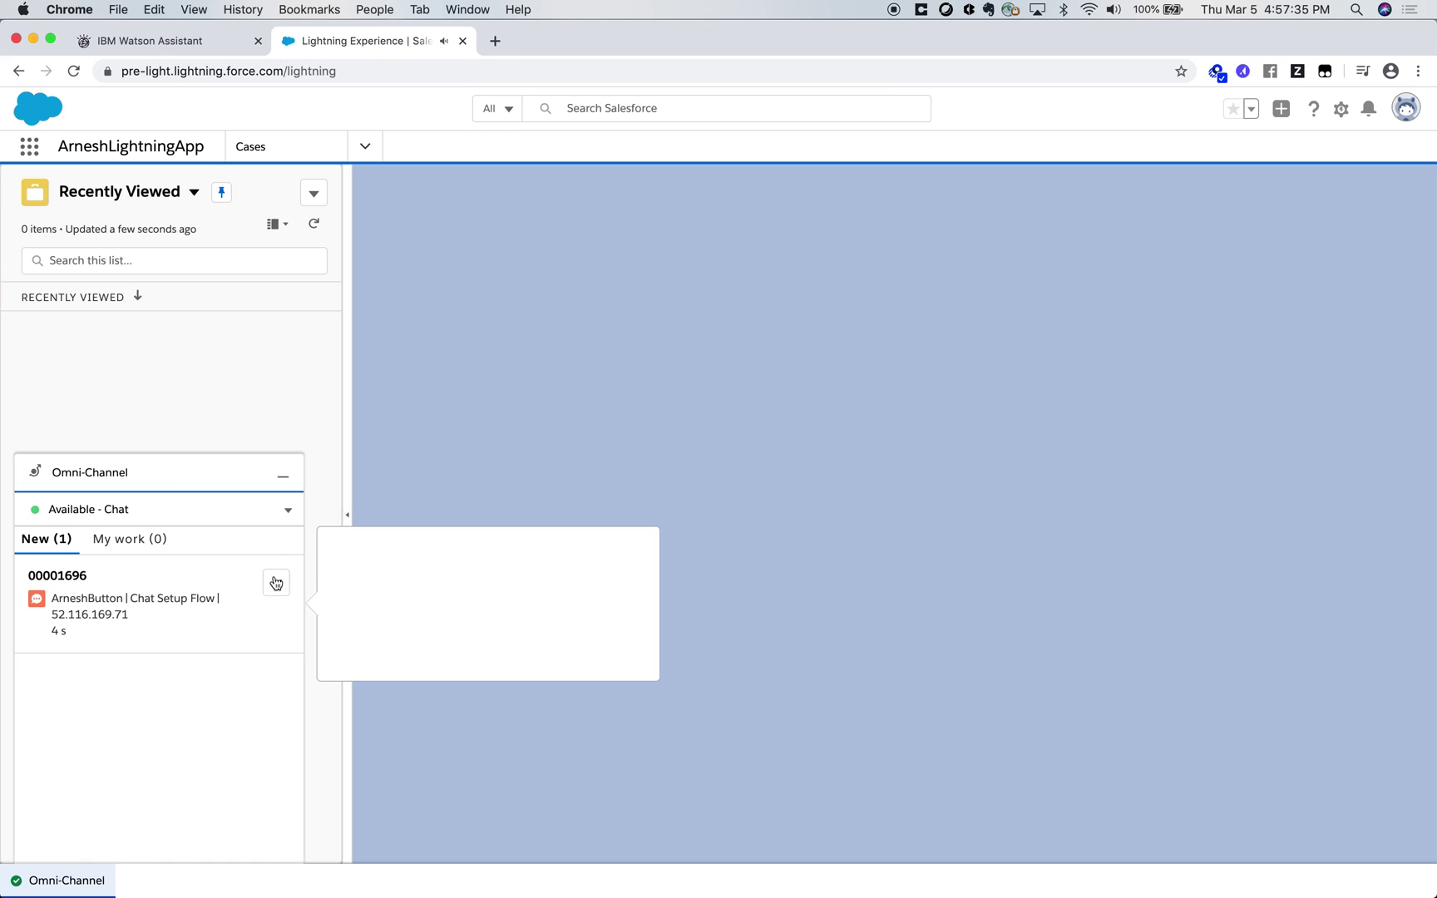
Accept chat 00001696, reply 'test' as the agent, and check it in the Watson preview
click(276, 582)
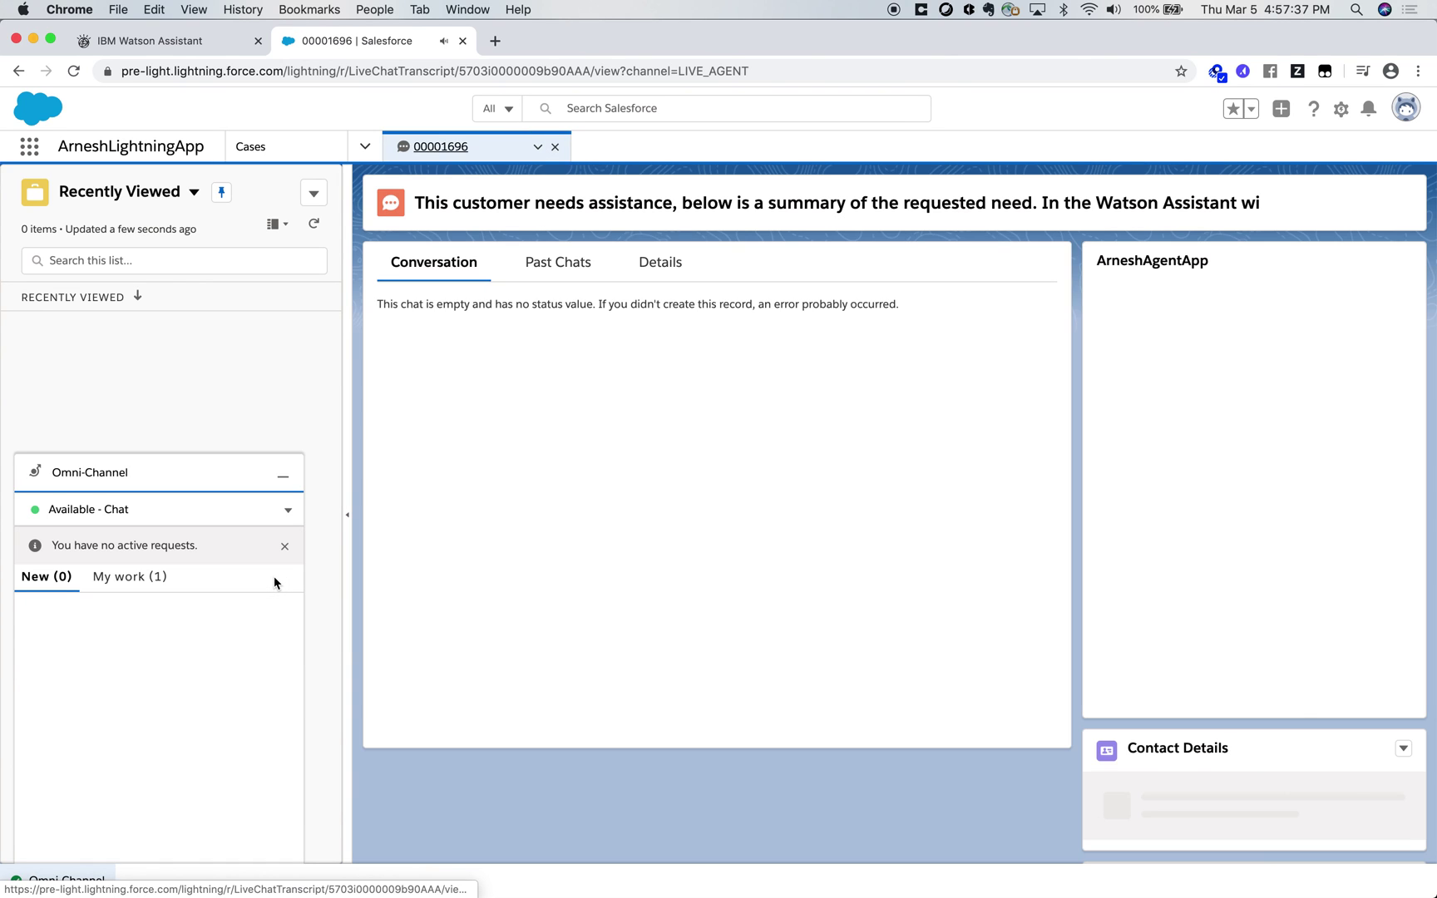
click(471, 653)
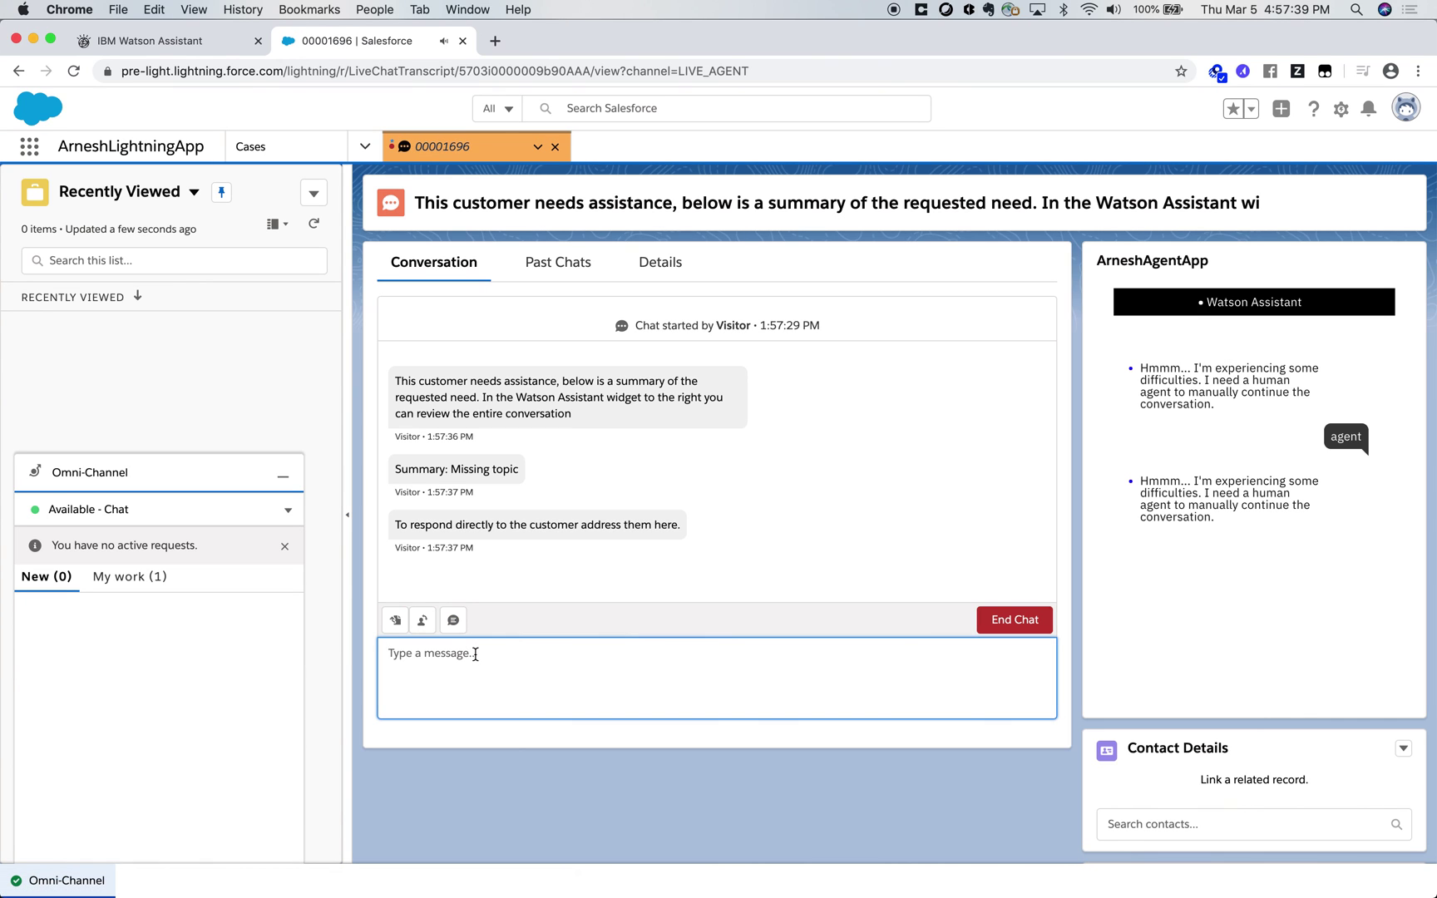
text(test)
key(Return)
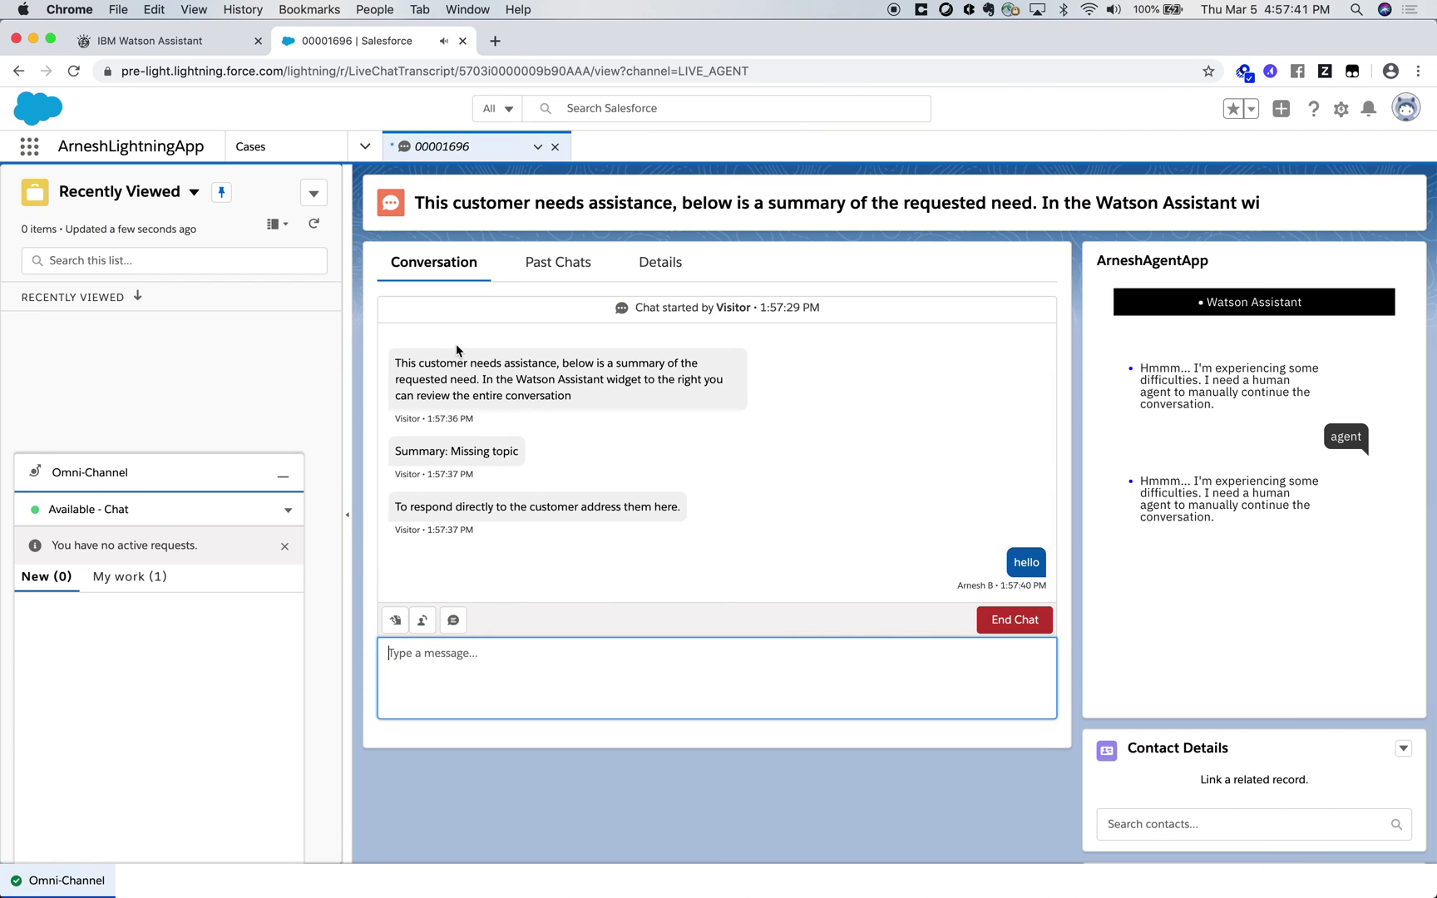
click(175, 46)
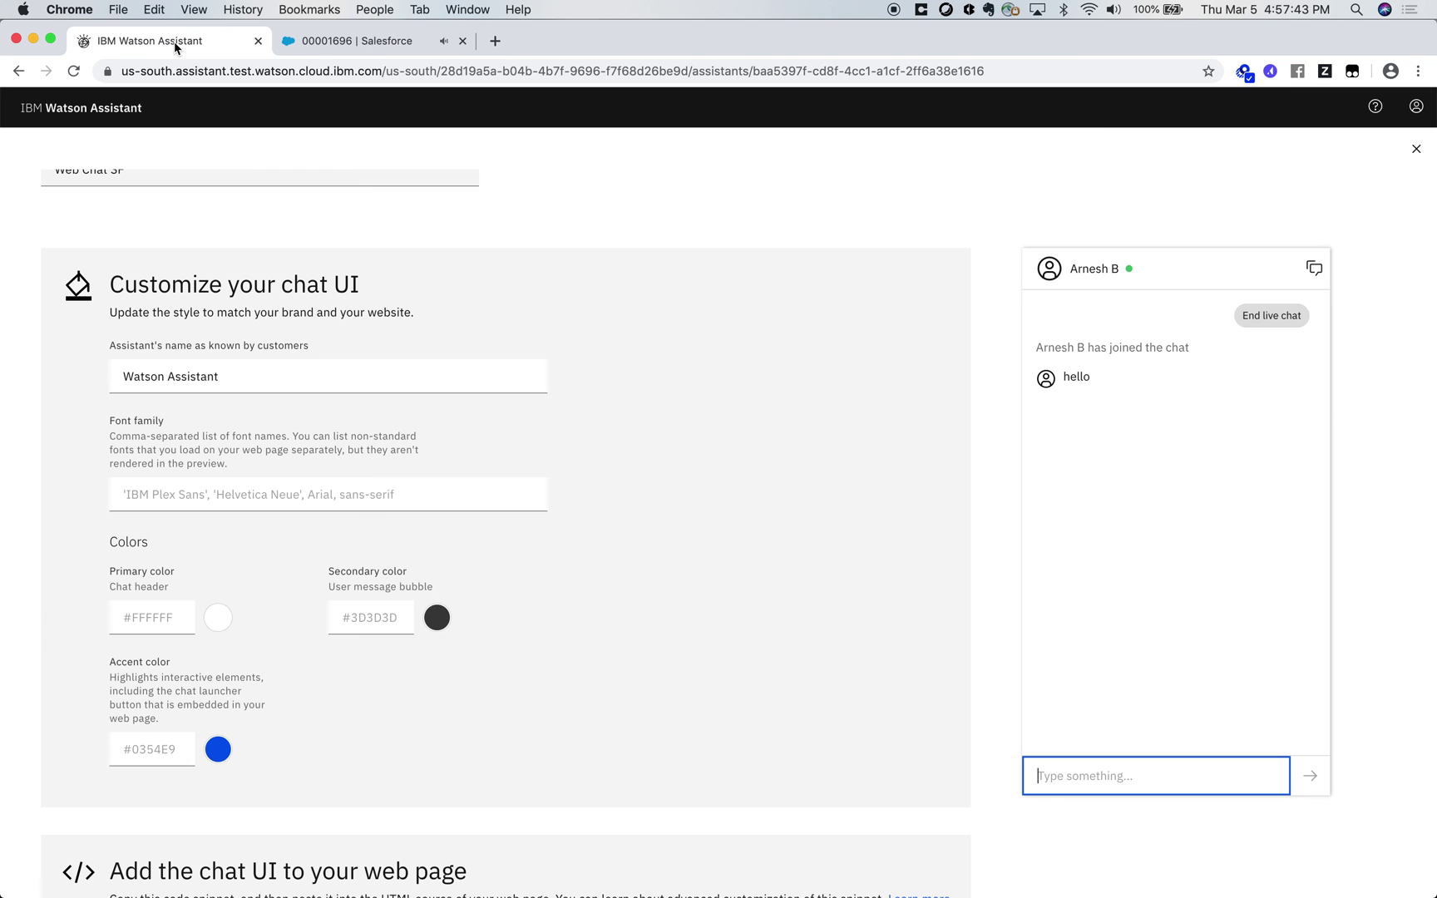